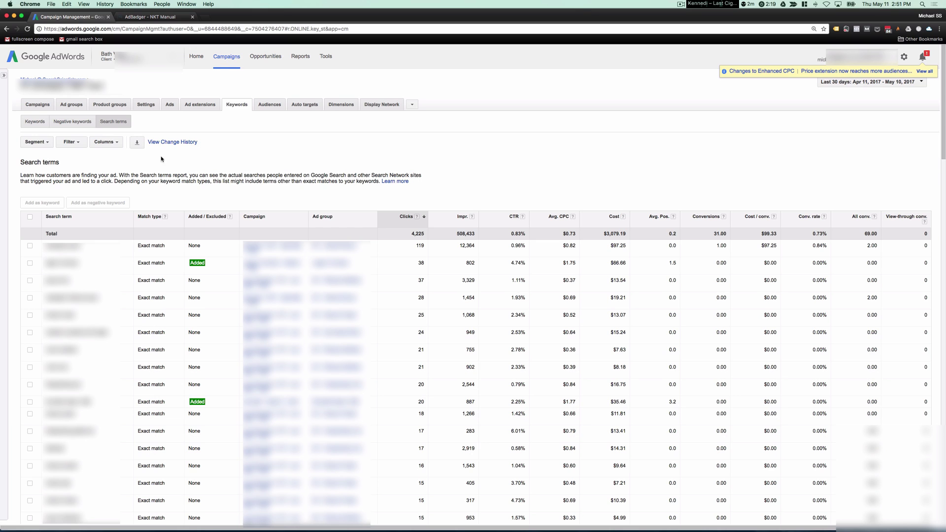
# Download the search terms report in Excel .csv format and save it as Search term report in Downloads.
pyautogui.click(136, 144)
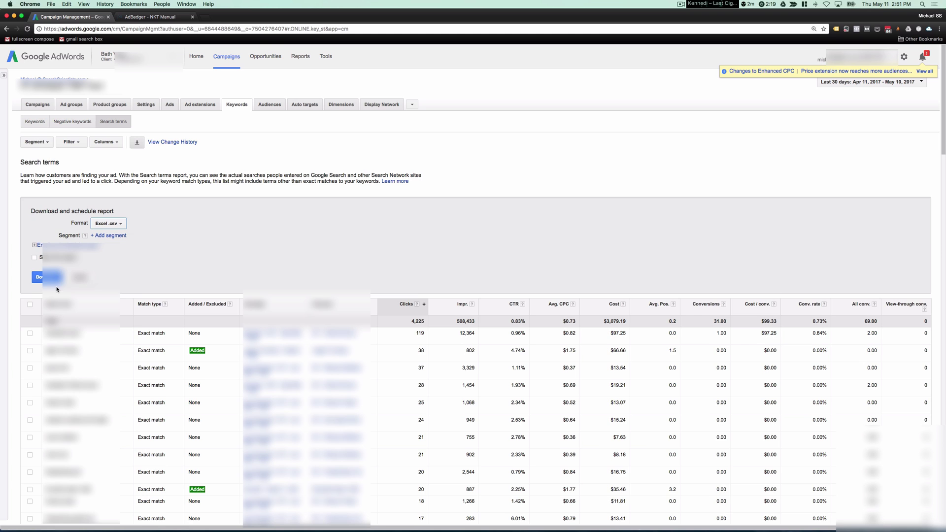
pyautogui.click(55, 283)
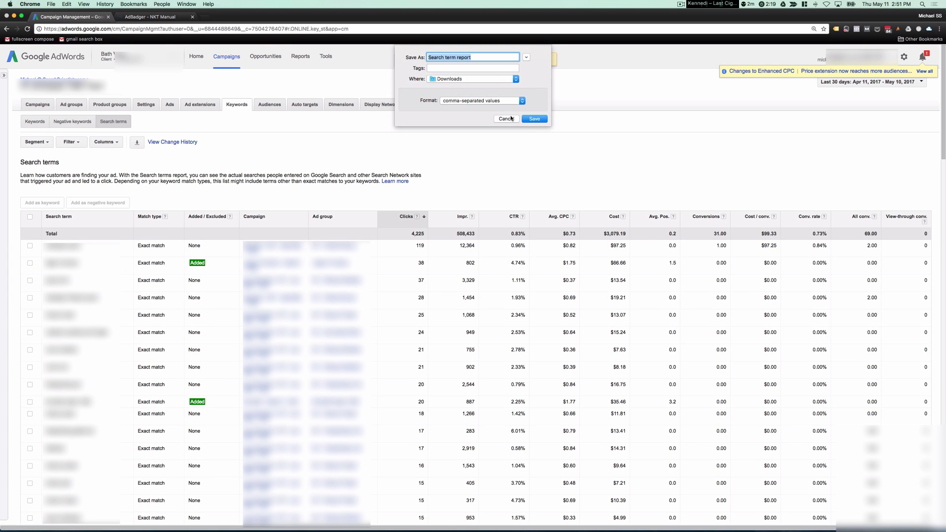
pyautogui.click(532, 121)
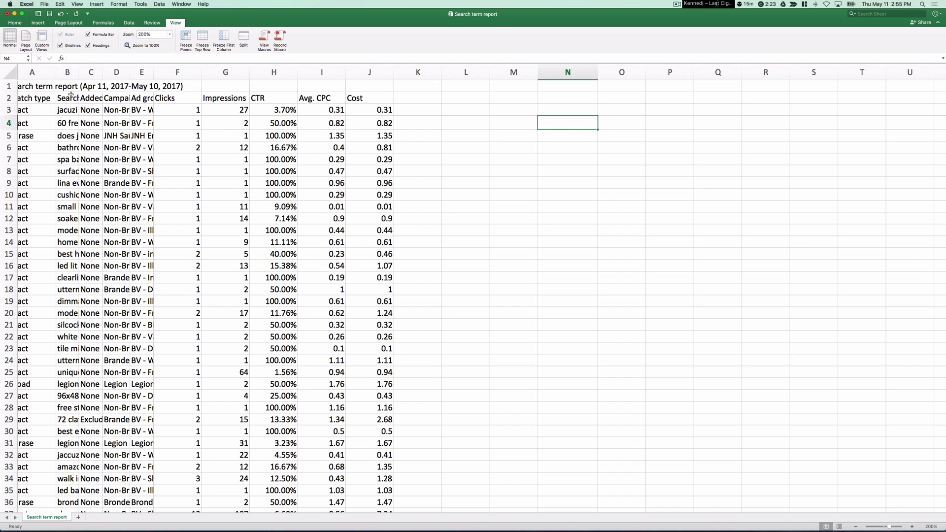
# In the Search term report workbook in Excel, sum the whole Impressions column (G:G) in cell M2.
pyautogui.hotkey('ctrl', 'Home')
pyautogui.click(309, 91)
pyautogui.click(452, 106)
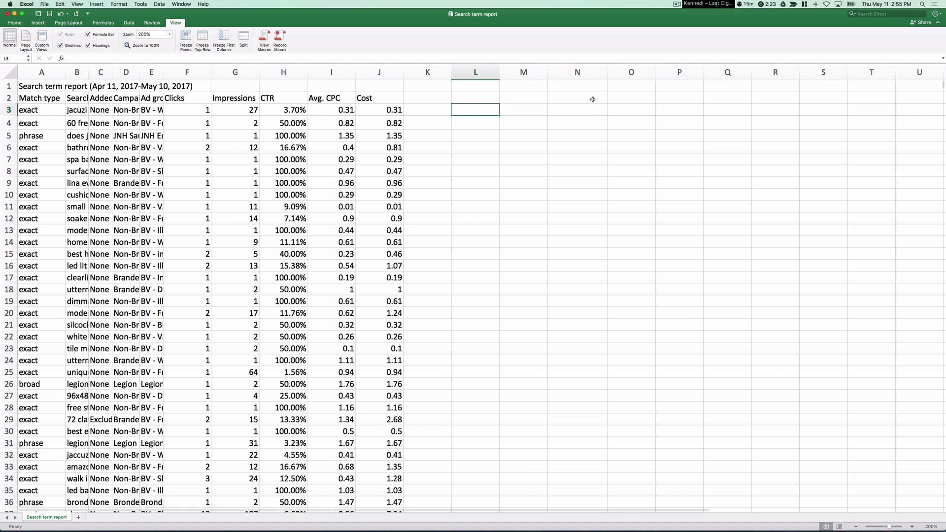
pyautogui.click(543, 96)
pyautogui.write('=sum(')
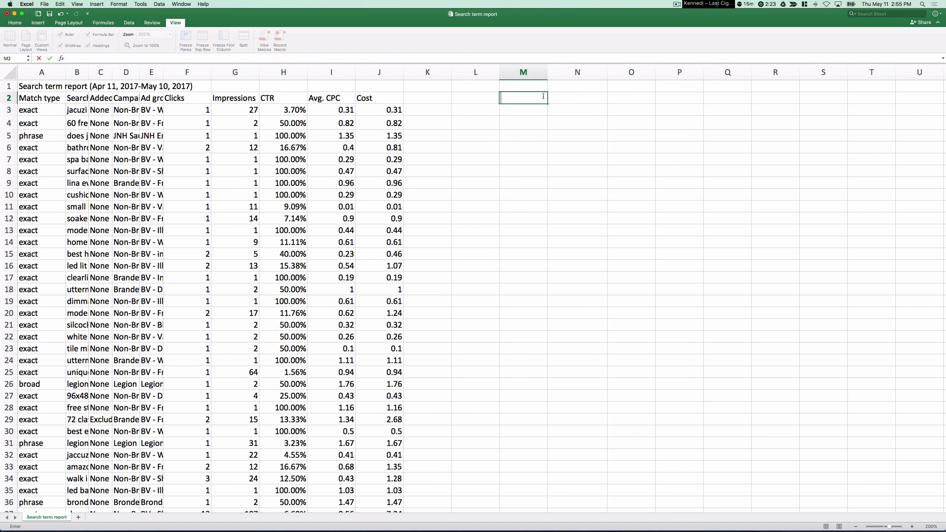
pyautogui.click(225, 69)
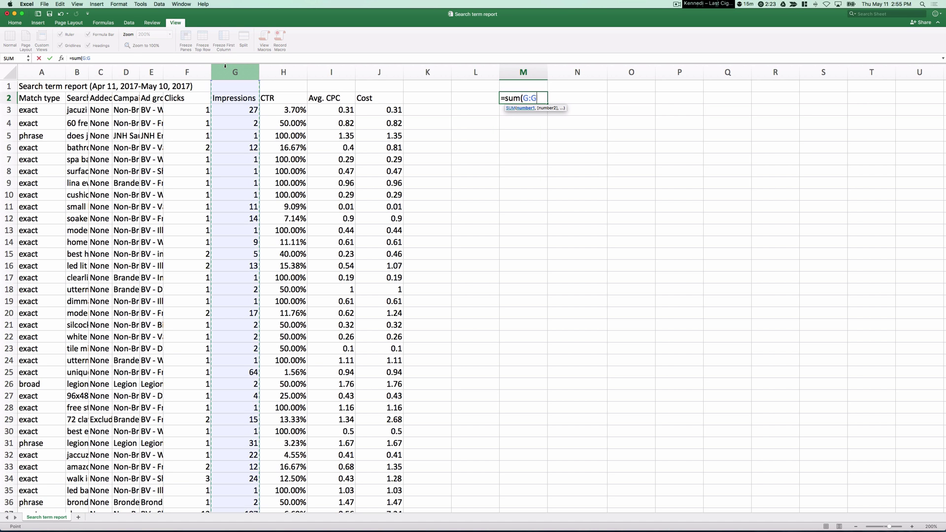
pyautogui.press('Return')
# Examine the last rows of the report data for any totals row, and return to the header row.
pyautogui.press('Left')
pyautogui.press('Left')
pyautogui.press('Left')
pyautogui.press('Left')
pyautogui.press('Left')
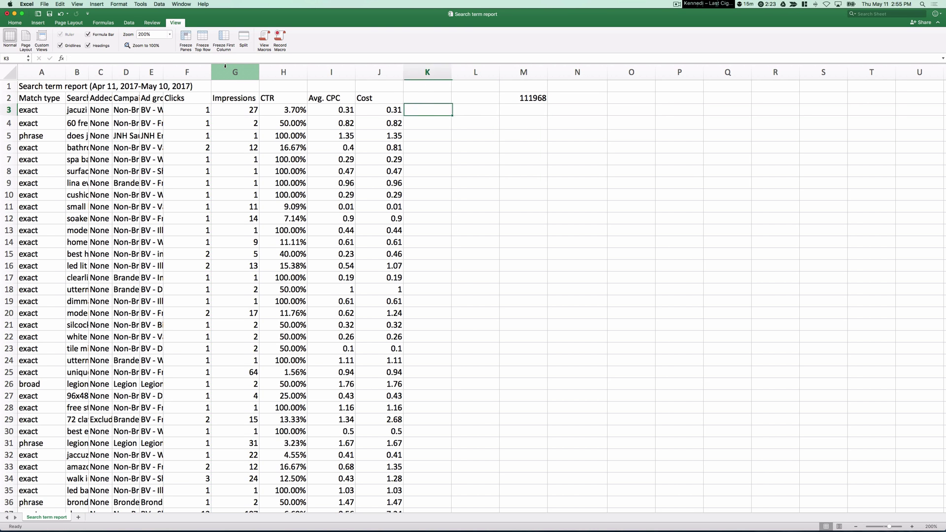
pyautogui.press('super+Down')
pyautogui.scroll(-5, 197, 296)
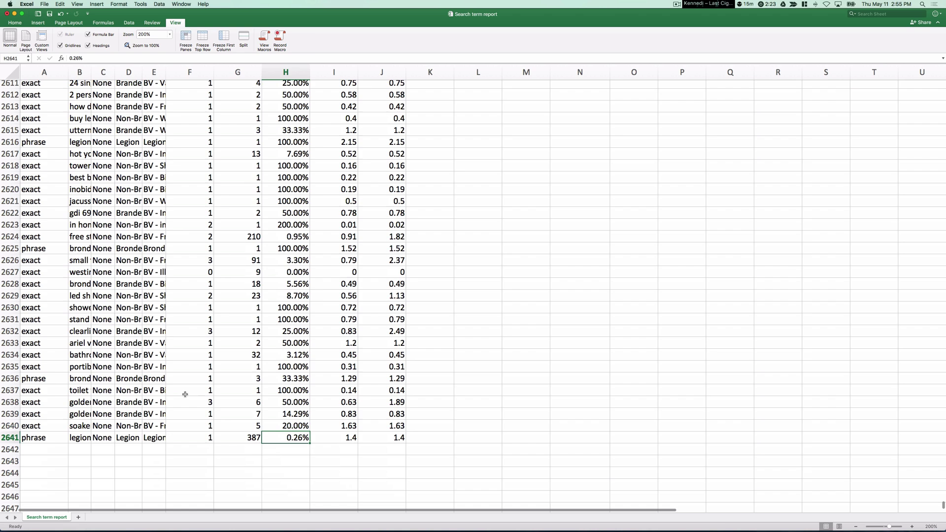
pyautogui.moveTo(23, 449); pyautogui.dragTo(473, 432)
pyautogui.click(523, 415)
pyautogui.click(551, 391)
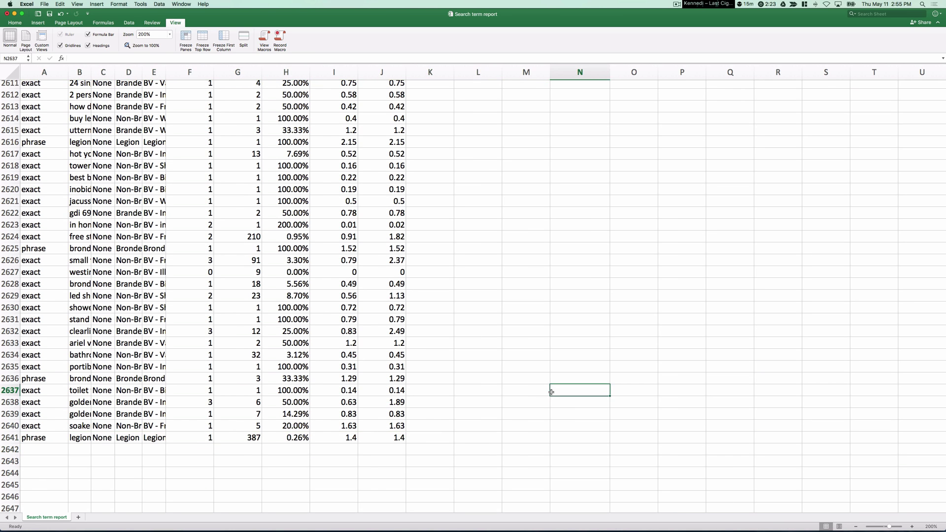
pyautogui.press('super+Up')
pyautogui.press('super+Left')
pyautogui.press('Down')
pyautogui.press('Right')
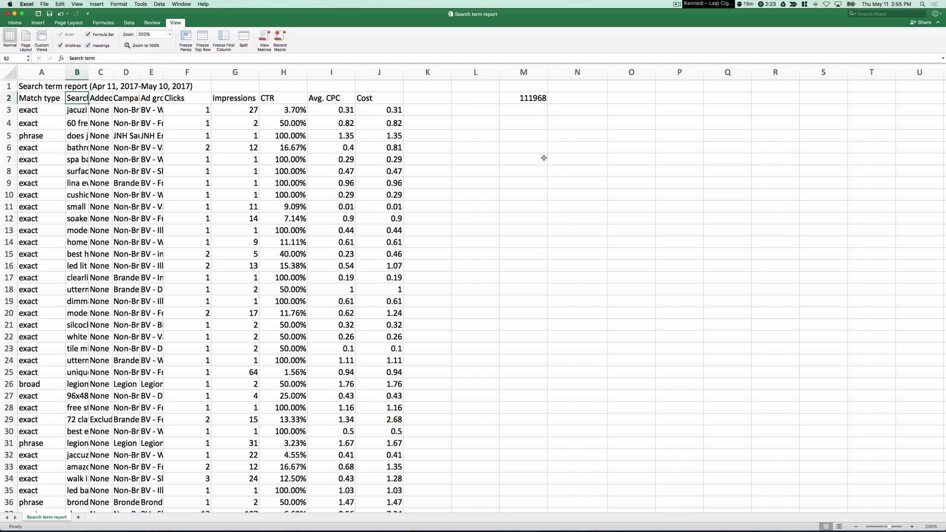
# Format the impressions sum in M2 with a thousands separator and no decimal places.
pyautogui.click(530, 98)
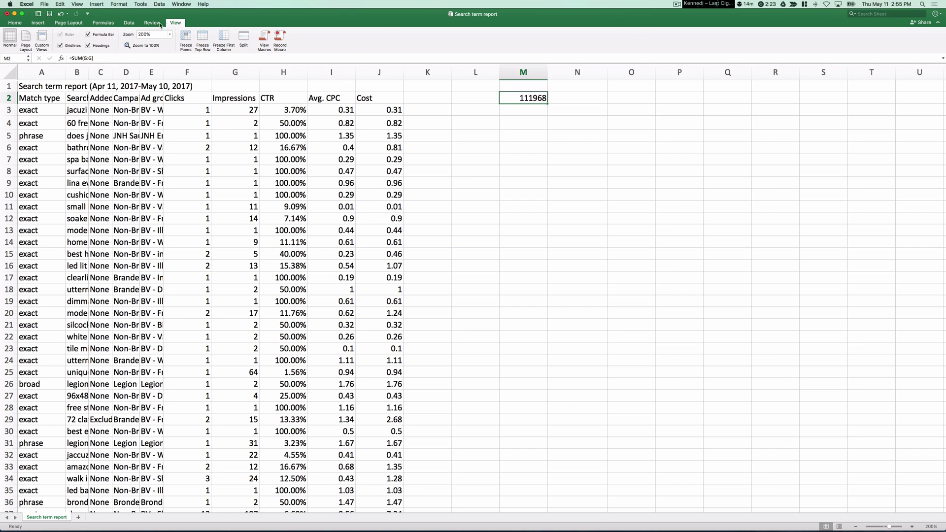
pyautogui.click(14, 22)
pyautogui.click(286, 45)
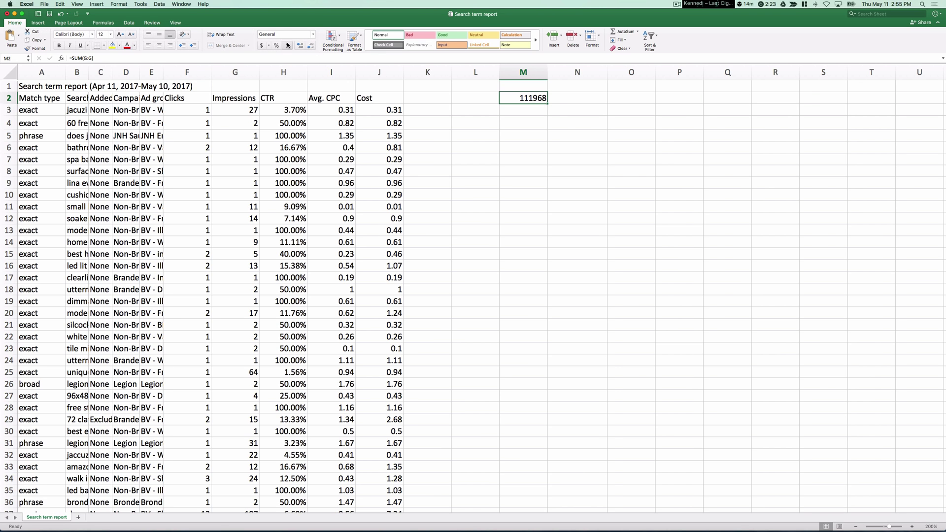
pyautogui.click(299, 46)
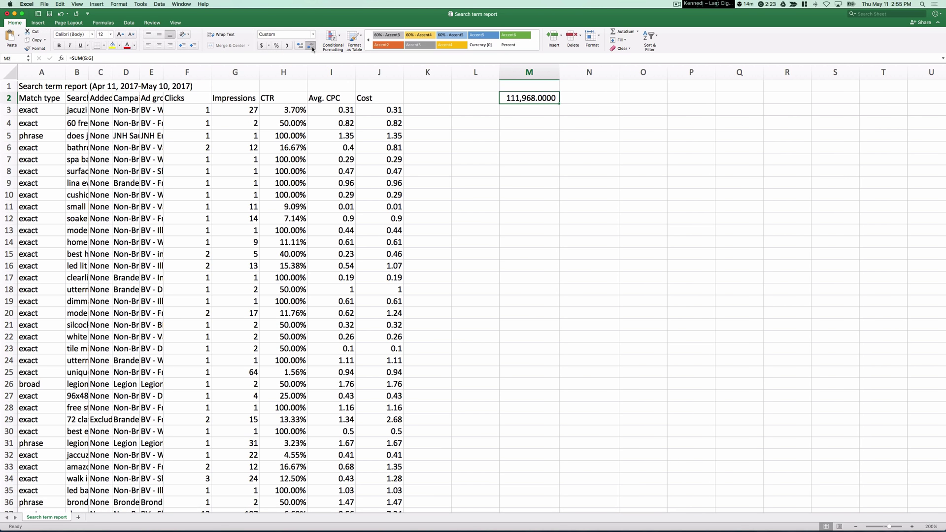
pyautogui.click(310, 46)
pyautogui.click(311, 46)
pyautogui.click(312, 48)
# Label the impressions sum by entering "Known Search Terms" in cell N2.
pyautogui.click(580, 100)
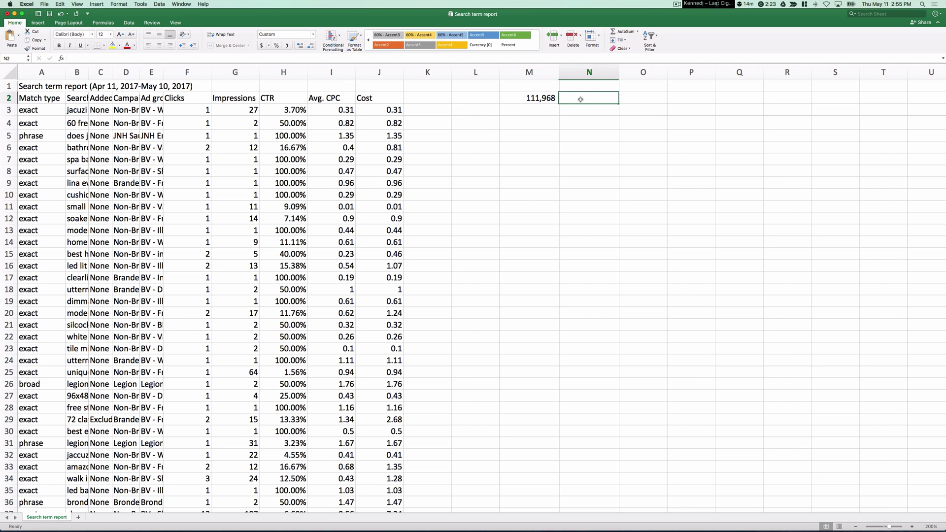
pyautogui.write('Known')
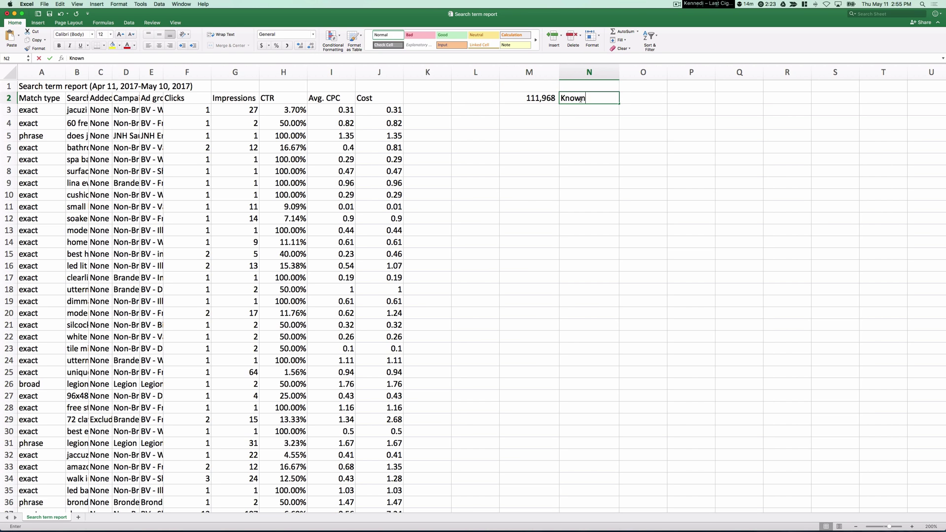
pyautogui.write(' Search Terms')
pyautogui.press('Return')
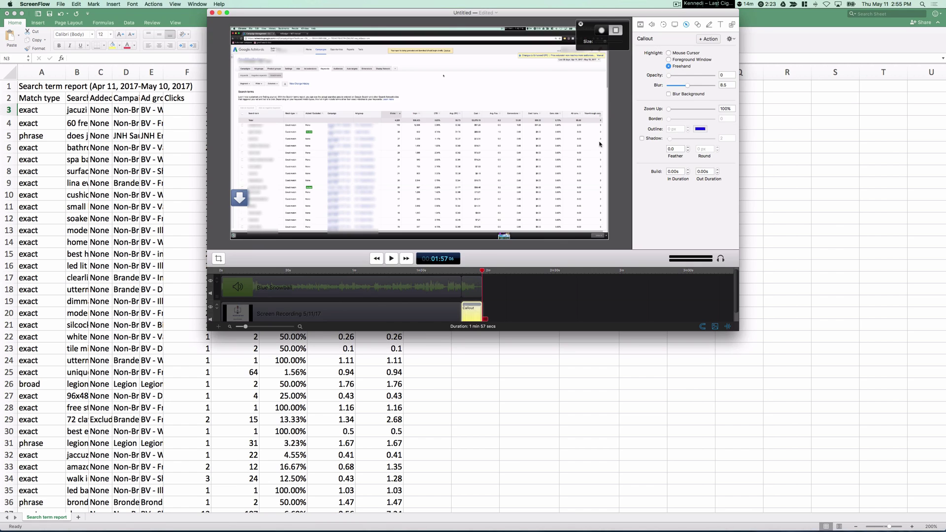
# Copy the total impressions, 508,433, from the AdWords search terms table in Chrome into cell M6 of the Excel sheet.
pyautogui.press('super+Tab')
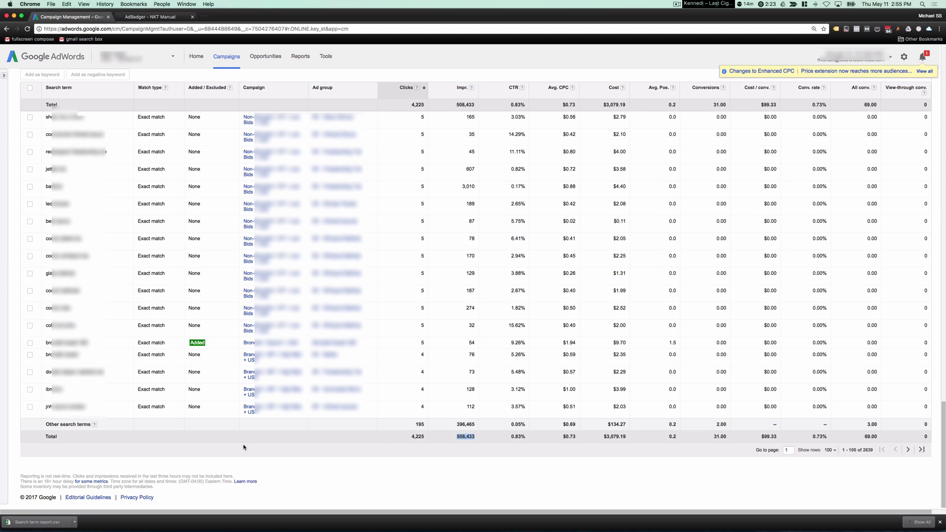
pyautogui.moveTo(456, 437); pyautogui.dragTo(471, 435)
pyautogui.click(465, 438)
pyautogui.press('super+Tab')
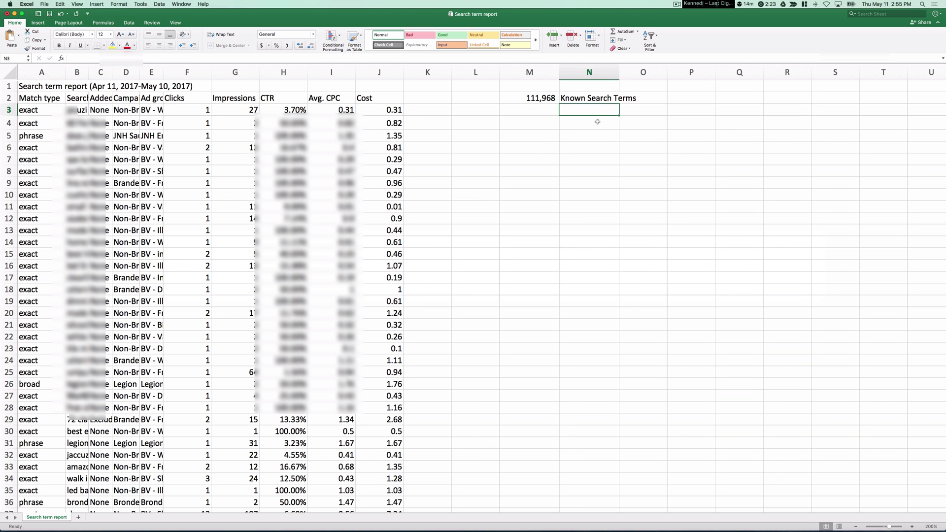
pyautogui.click(549, 148)
pyautogui.write('508,433')
# Label the AdWords total by entering "What google tells me are my total impressions" in cell N6.
pyautogui.click(581, 153)
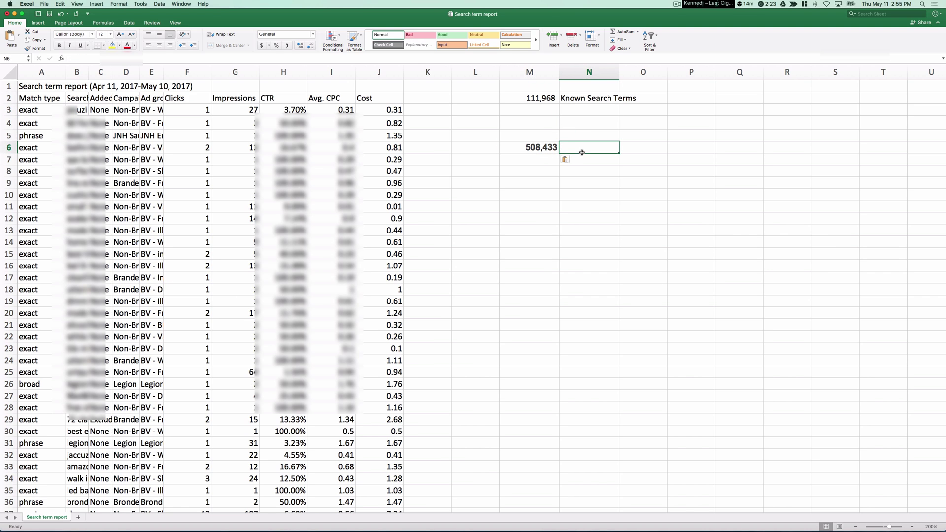
pyautogui.write('What google tells')
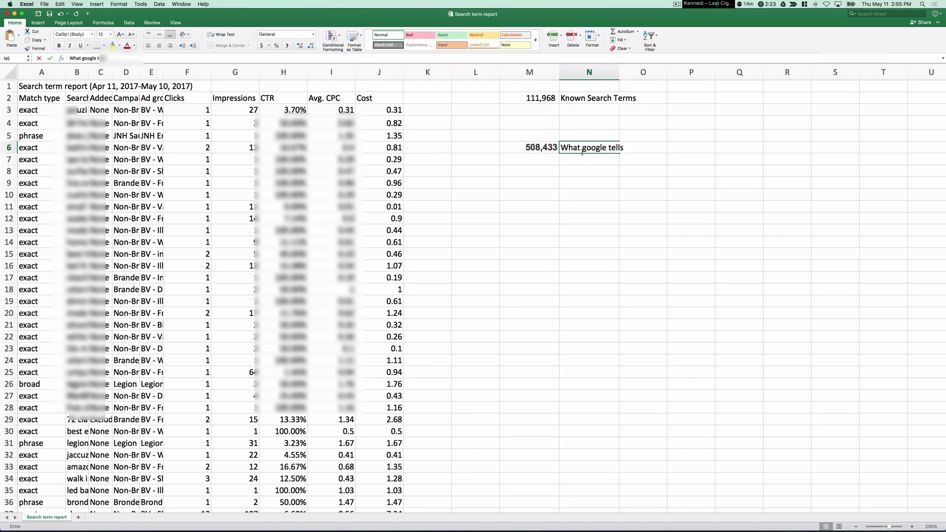
pyautogui.write(' me are my total impressions')
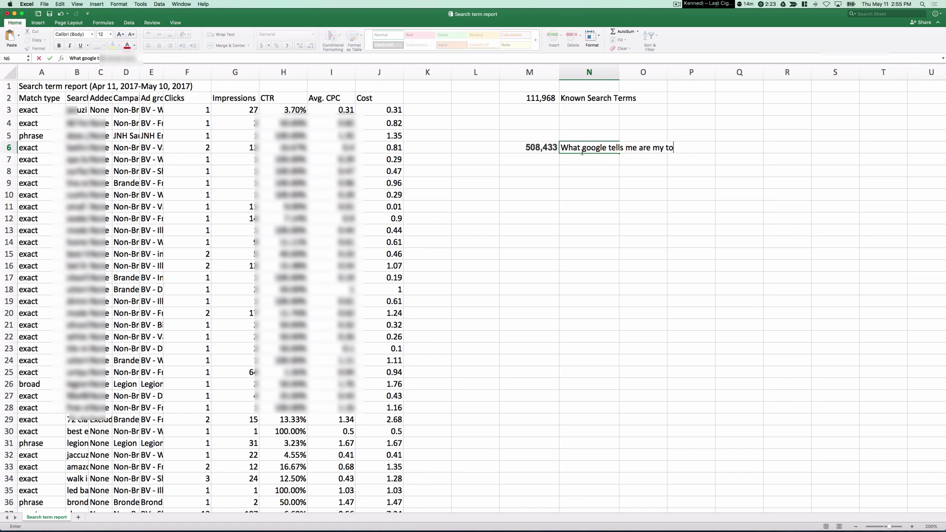
pyautogui.press('Return')
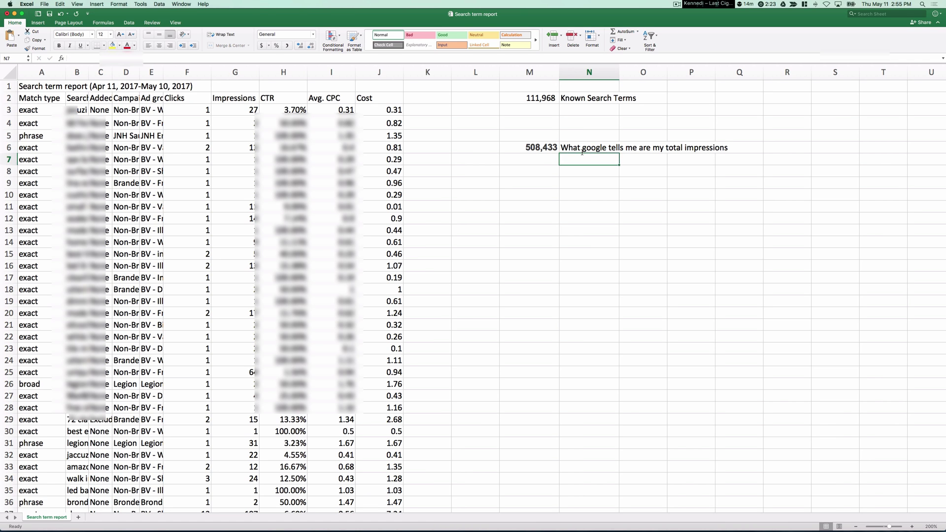
pyautogui.moveTo(542, 147); pyautogui.dragTo(707, 147)
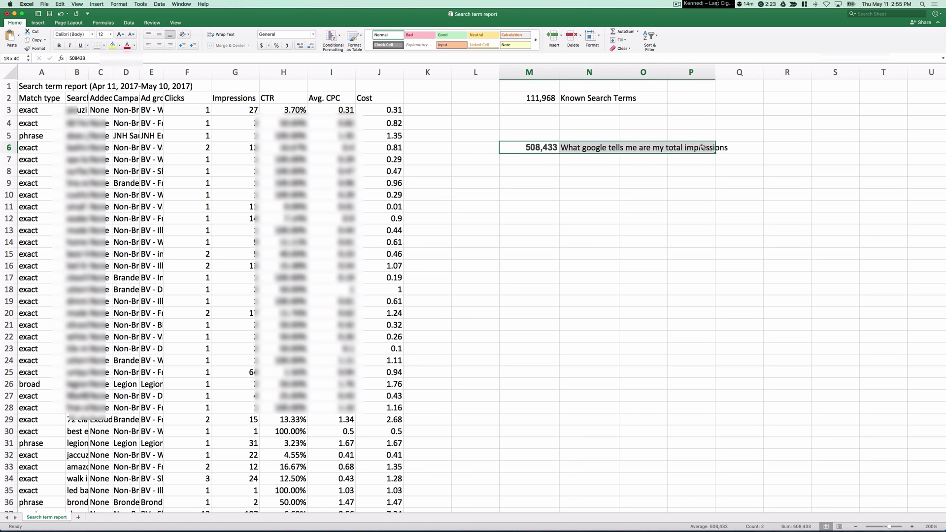
pyautogui.click(548, 147)
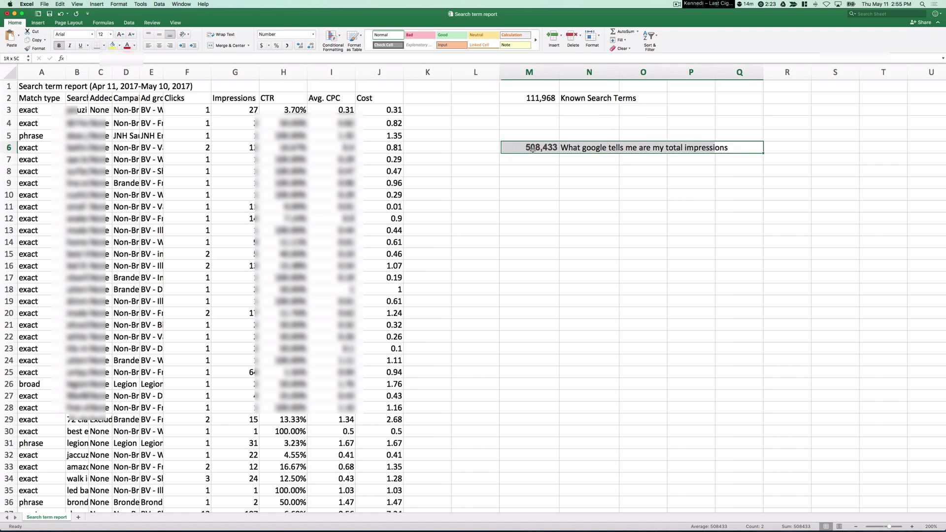
pyautogui.moveTo(552, 97)
pyautogui.mouseDown()
pyautogui.moveTo(646, 102)
pyautogui.moveTo(542, 98)
pyautogui.mouseUp()
pyautogui.click(646, 99)
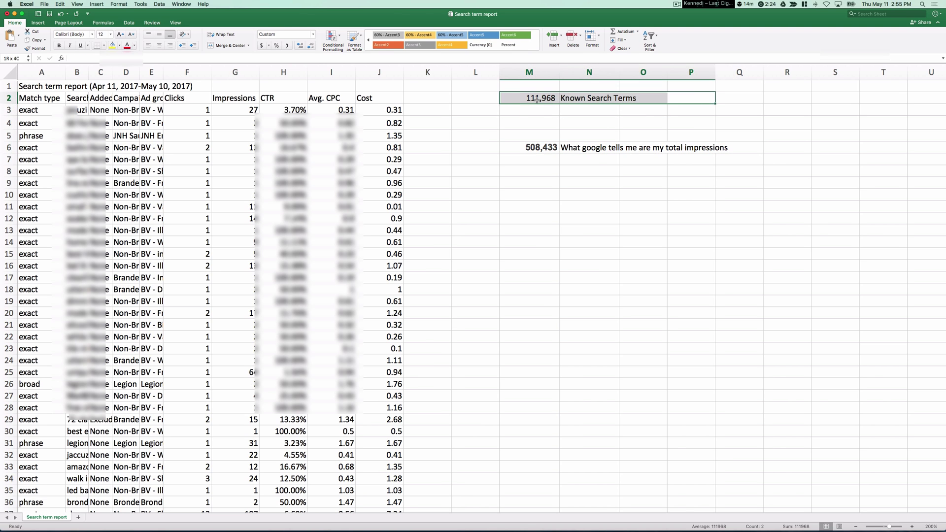
pyautogui.click(541, 97)
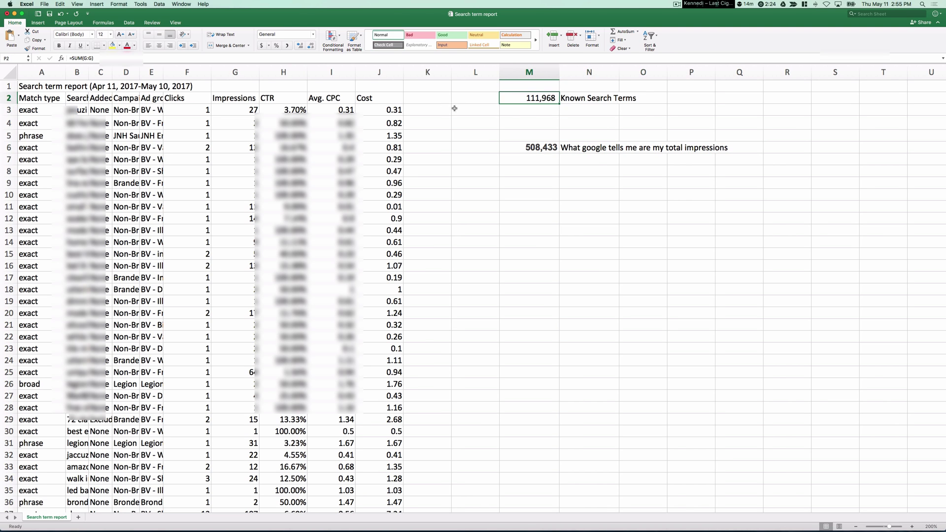
# Calculate the hidden impressions in cell M9 with a SUM formula subtracting M2 from M6.
pyautogui.click(541, 183)
pyautogui.write('=sum(')
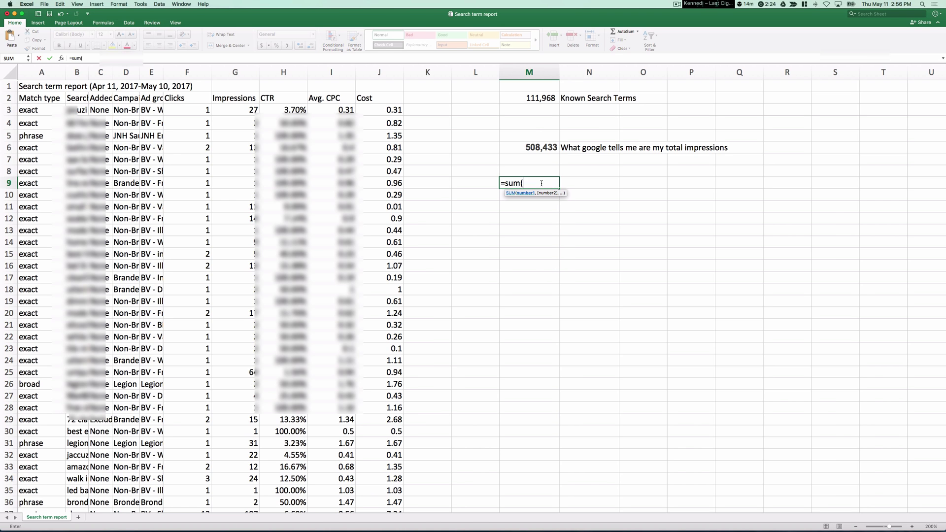
pyautogui.click(532, 147)
pyautogui.write('-')
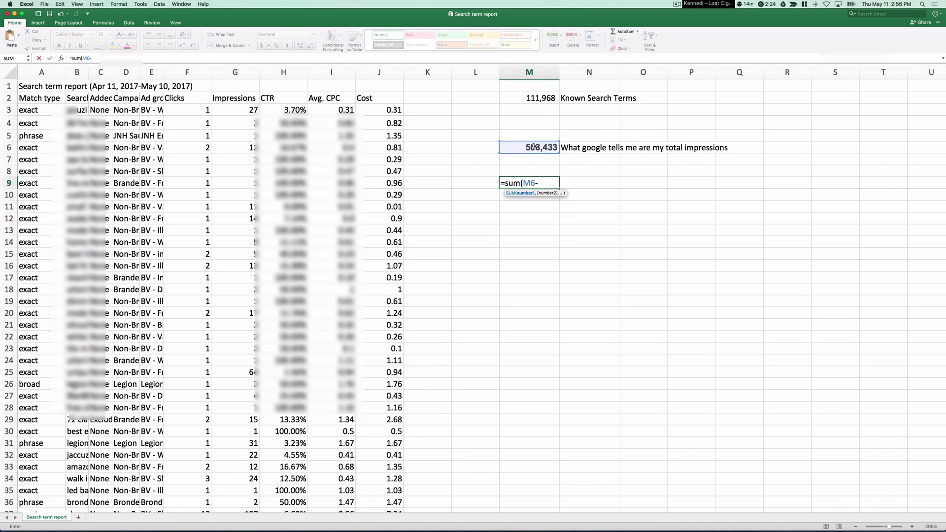
pyautogui.click(534, 98)
pyautogui.press('Return')
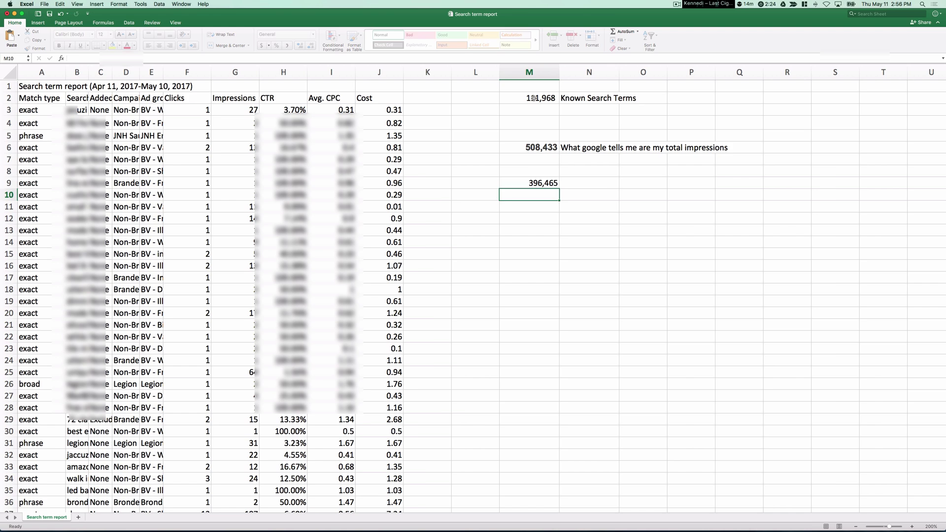
# Label the difference by entering "unknown search terms" in cell N9.
pyautogui.press('Tab')
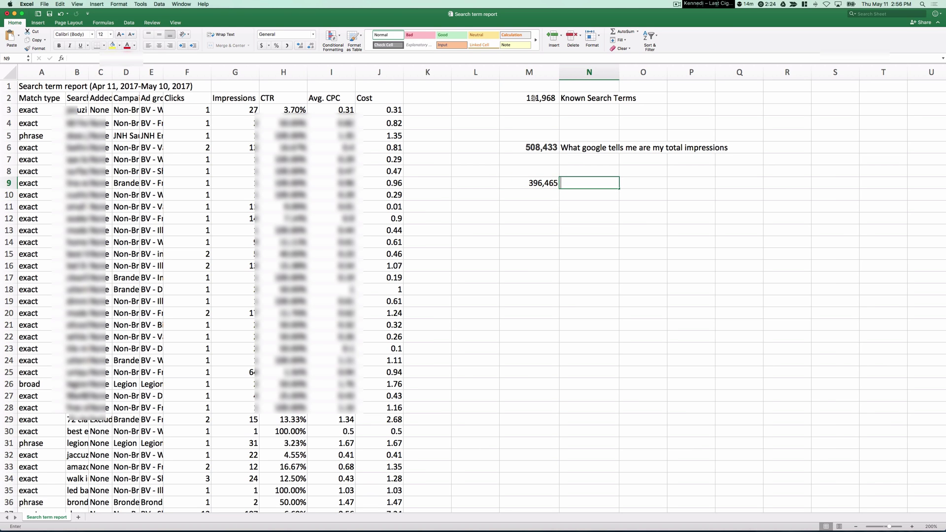
pyautogui.write('unknown search terrms')
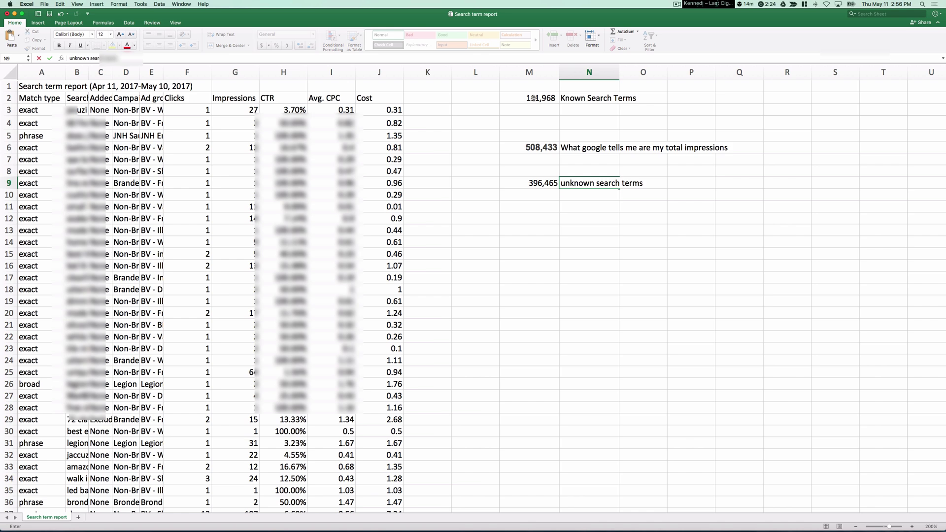
pyautogui.press('Return')
# Compare the unknown search terms figure in Excel with the impressions of the "Other search terms" row in AdWords in Chrome.
pyautogui.moveTo(532, 183); pyautogui.dragTo(611, 183)
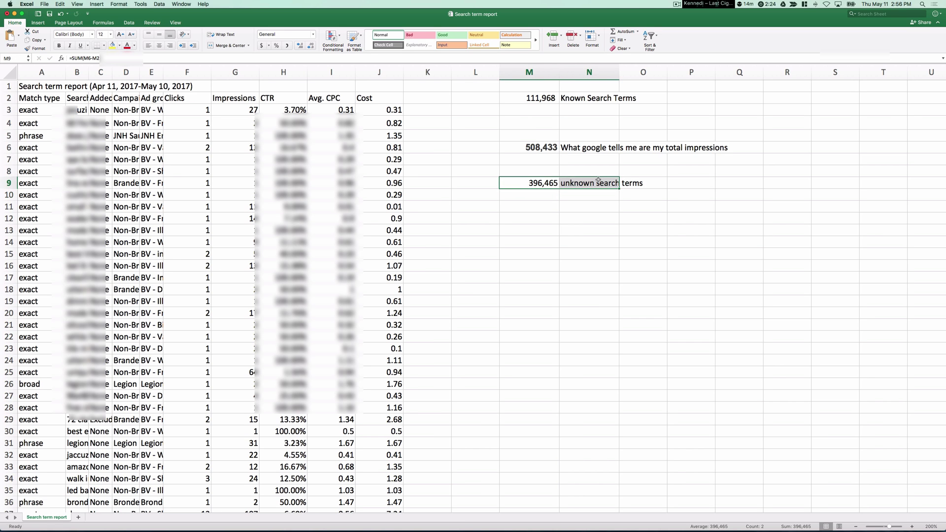
pyautogui.click(611, 183)
pyautogui.click(537, 183)
pyautogui.press('super+Tab')
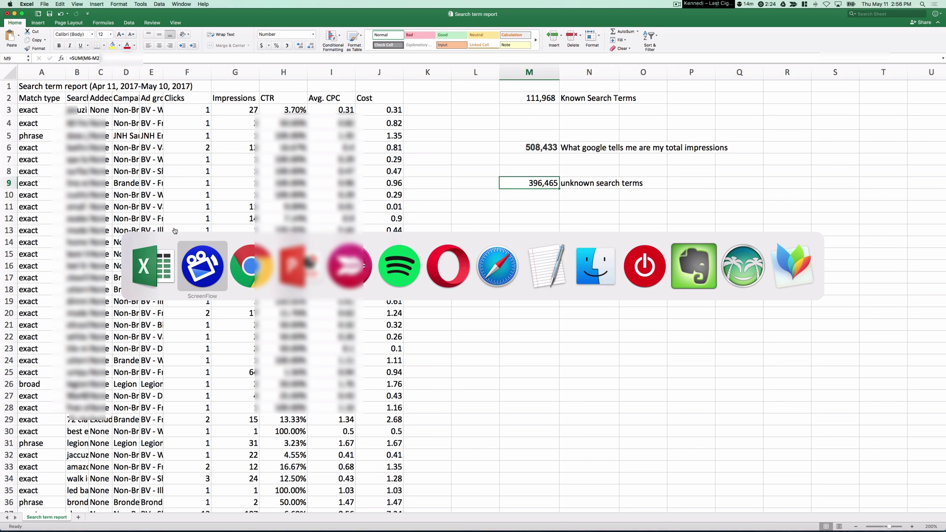
pyautogui.click(245, 266)
pyautogui.moveTo(470, 424); pyautogui.dragTo(58, 427)
pyautogui.tripleClick(58, 427)
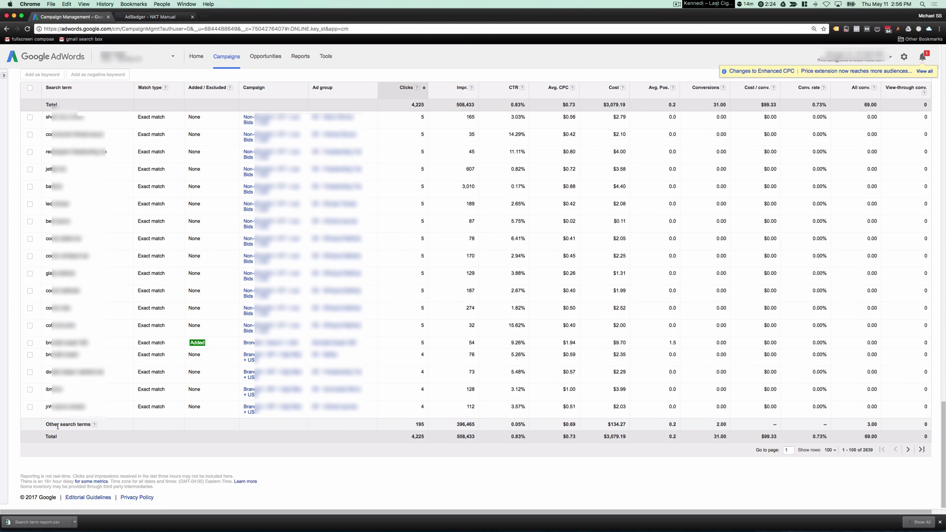
pyautogui.press('super+Tab')
pyautogui.moveTo(554, 184); pyautogui.dragTo(511, 198)
pyautogui.press('super+z')
pyautogui.press('super+Tab')
pyautogui.moveTo(484, 422); pyautogui.dragTo(50, 425)
pyautogui.tripleClick(51, 425)
pyautogui.press('super+Tab')
pyautogui.press('super+Tab')
pyautogui.click(584, 183)
pyautogui.moveTo(537, 182); pyautogui.dragTo(619, 185)
pyautogui.press('super+Tab')
pyautogui.moveTo(74, 429); pyautogui.dragTo(51, 426)
pyautogui.click(153, 425)
pyautogui.press('super+Tab')
pyautogui.click(590, 159)
pyautogui.click(548, 243)
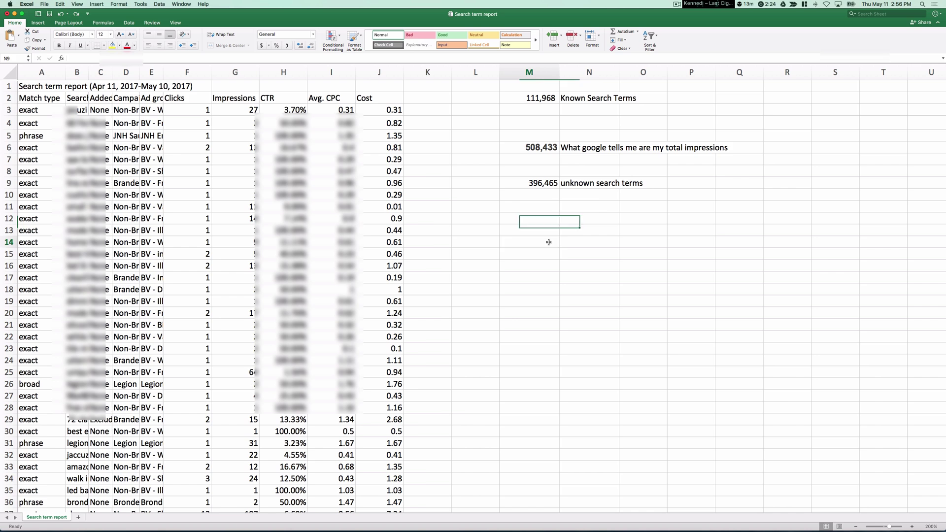
# Calculate the unknown share of impressions in cell M14 with a SUM formula dividing M9 by M6, and format it as a percentage.
pyautogui.write('=sum(')
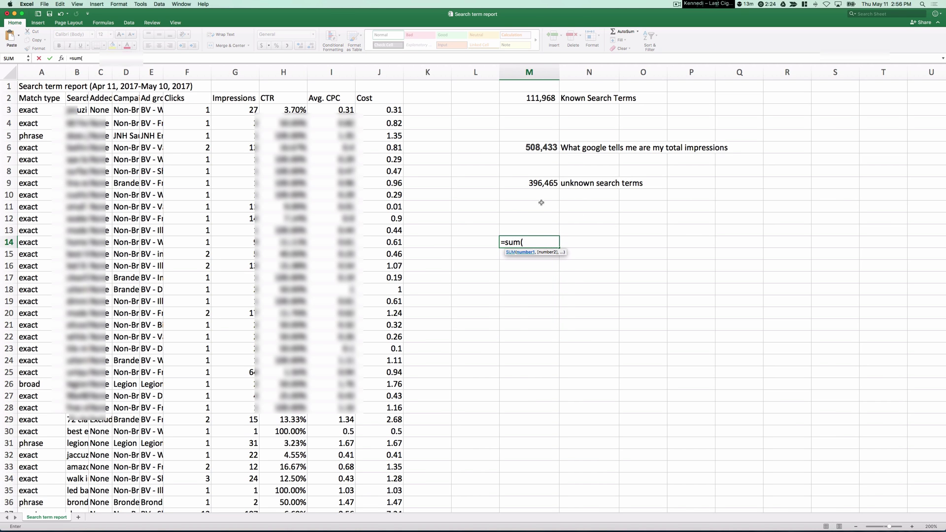
pyautogui.click(541, 184)
pyautogui.write('/')
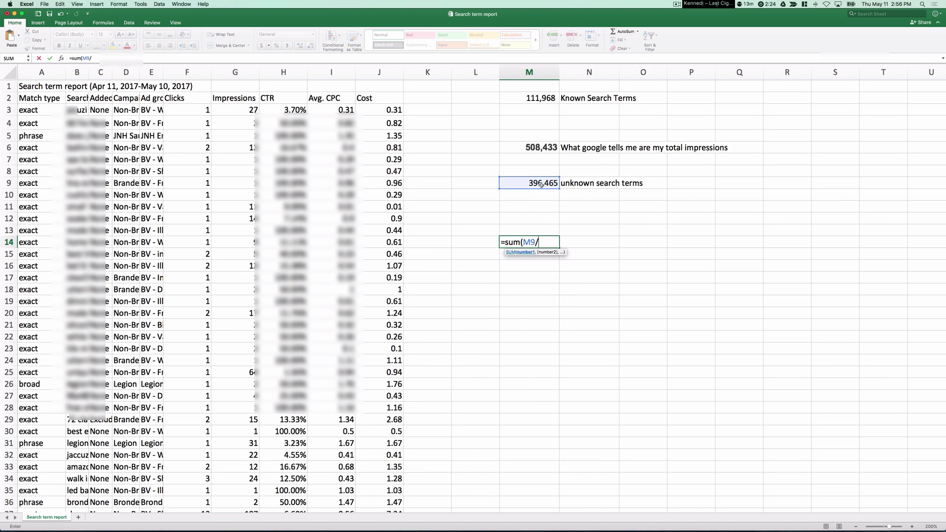
pyautogui.click(540, 149)
pyautogui.press('Return')
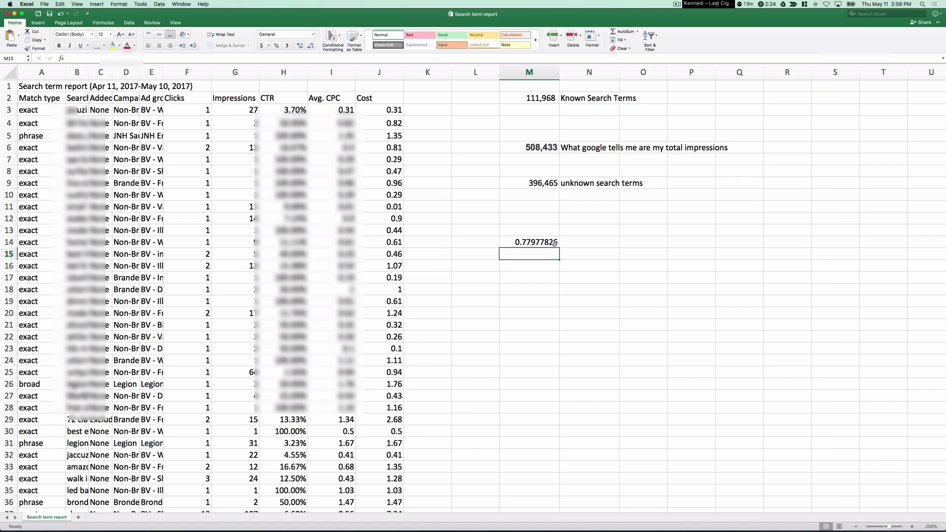
pyautogui.click(277, 45)
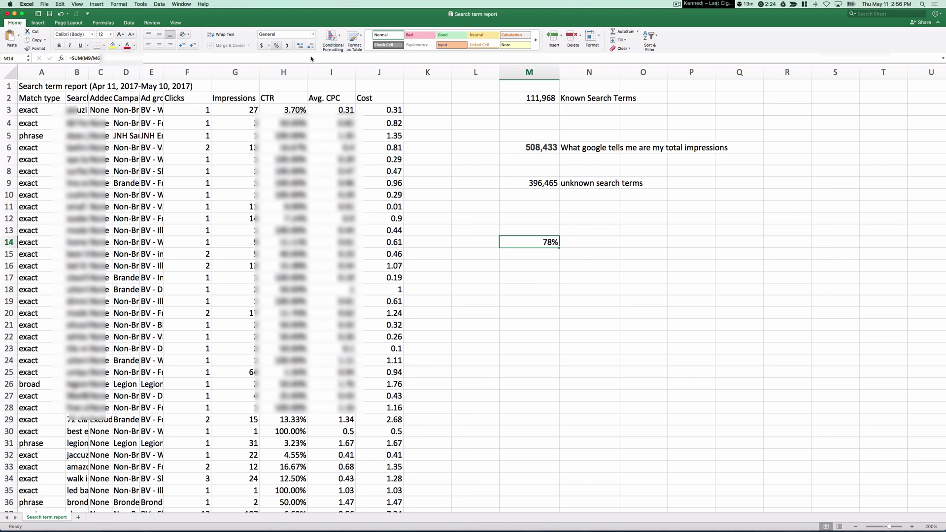
# Look through the report's search term rows and return to the unknown share in cell M14.
pyautogui.click(572, 243)
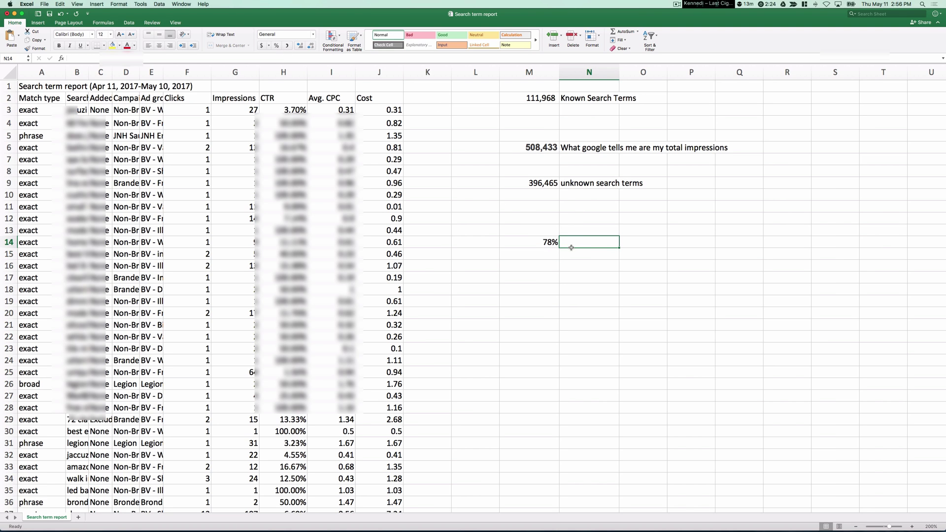
pyautogui.click(556, 245)
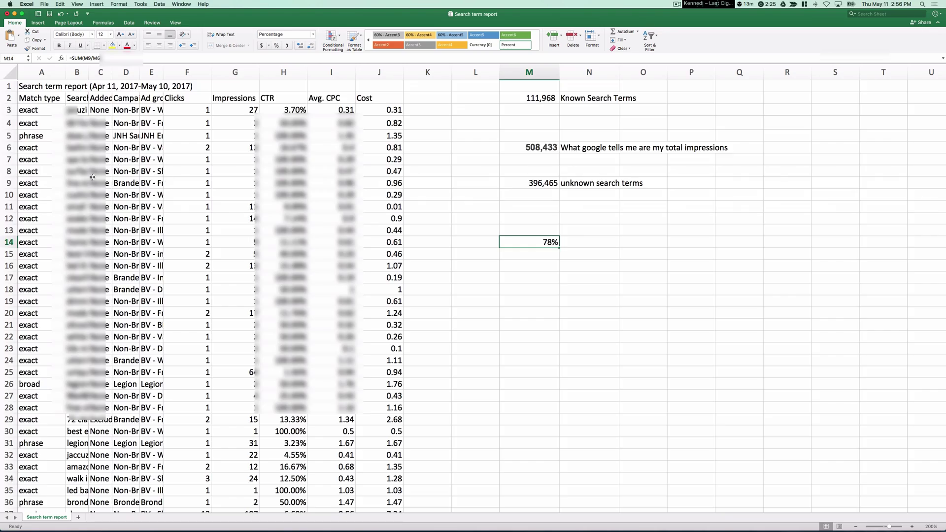
pyautogui.scroll(-20, 94, 177)
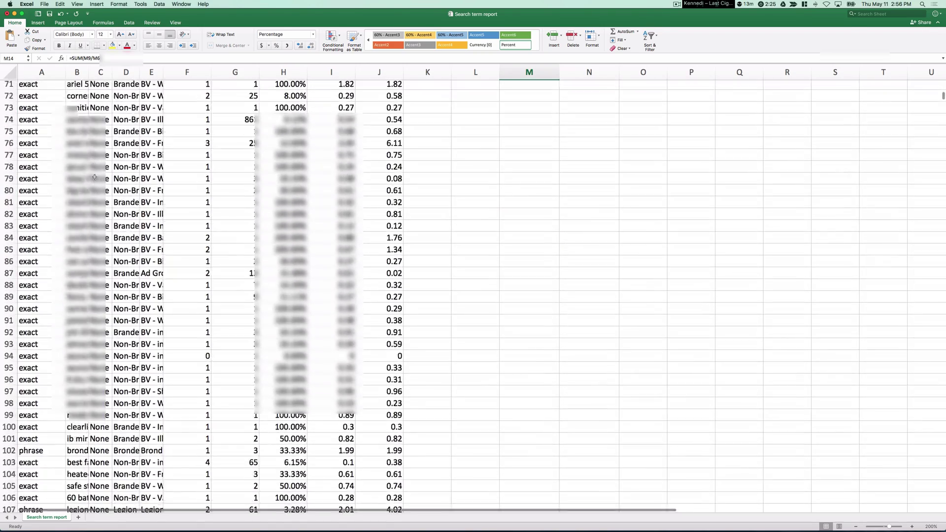
pyautogui.scroll(-5, 94, 177)
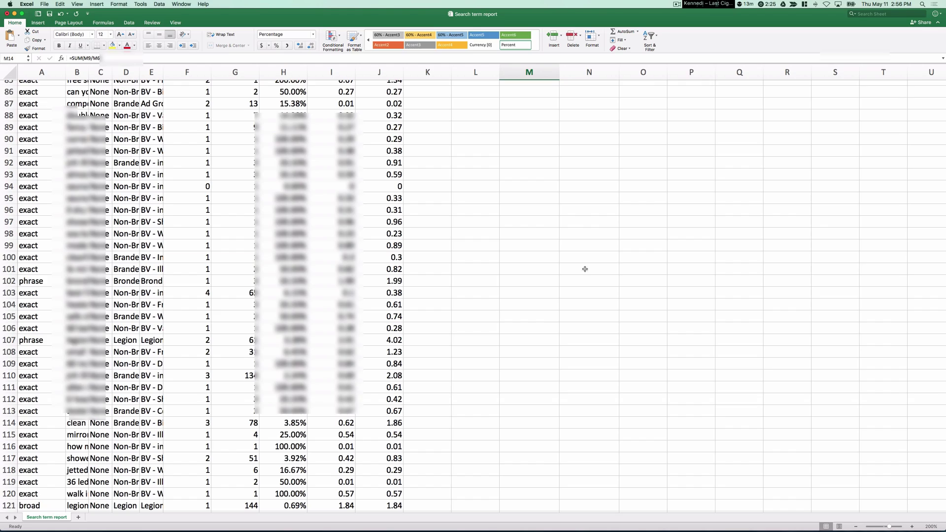
pyautogui.scroll(20, 575, 211)
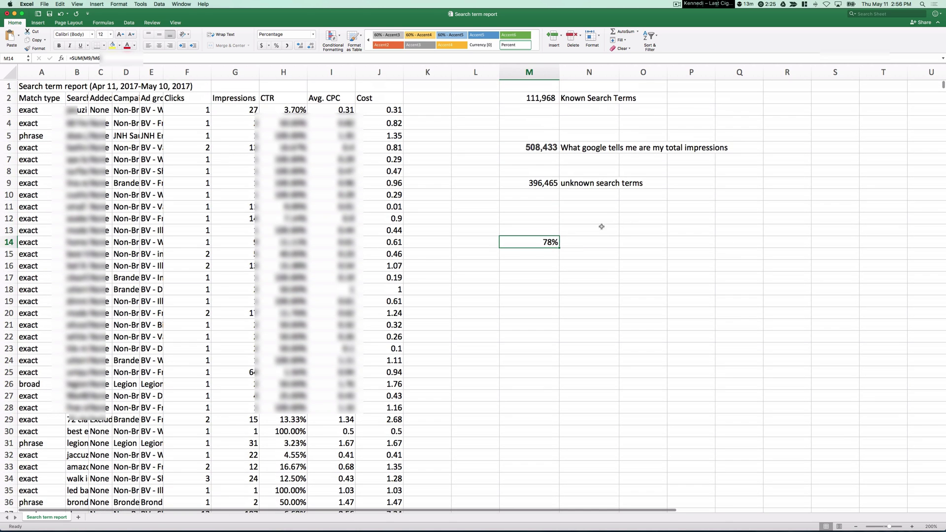
pyautogui.click(604, 242)
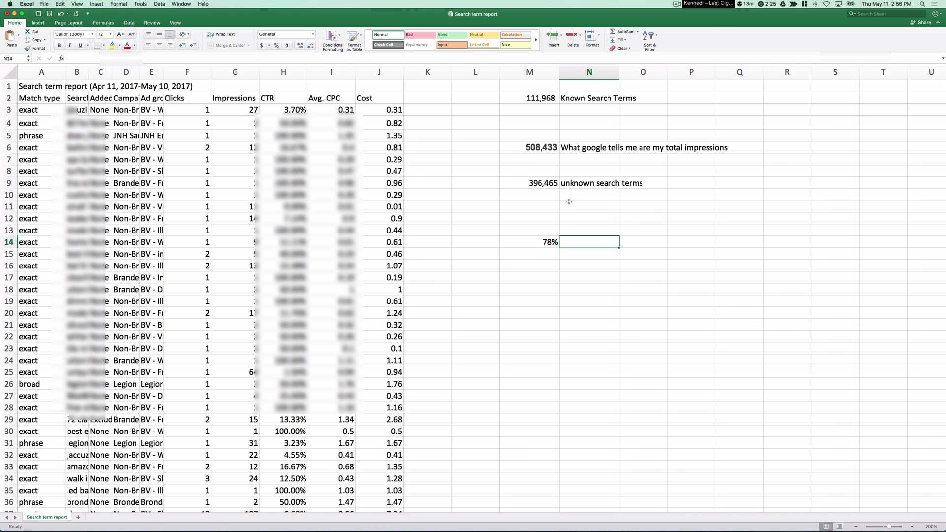
pyautogui.moveTo(475, 254); pyautogui.dragTo(601, 229)
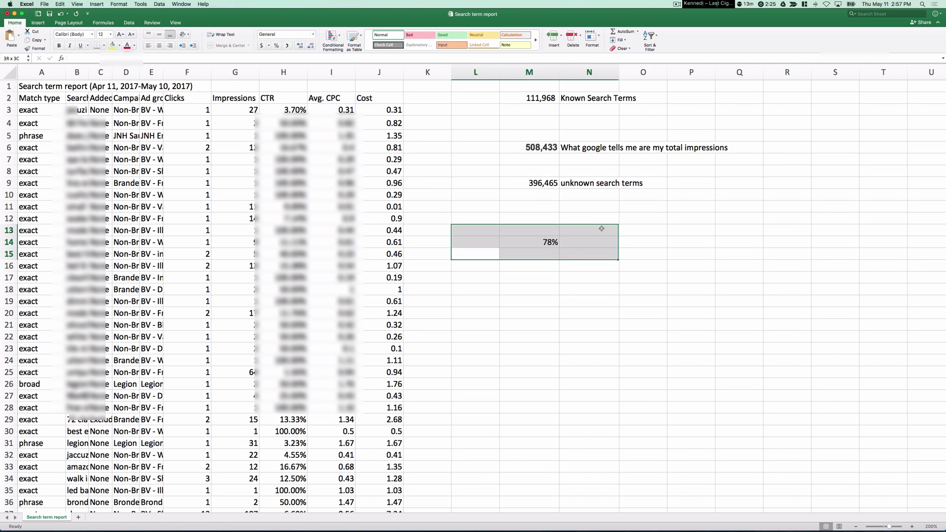
pyautogui.doubleClick(602, 229)
# Switch to the PowerPoint presentation, enlarge its window and highlight the first body sentence on the "Surprise" slide.
pyautogui.press('super+Tab')
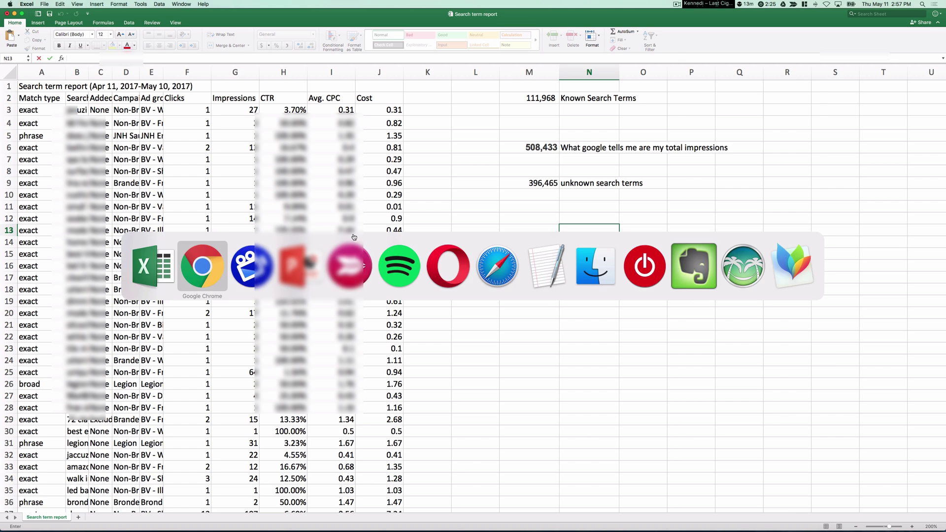
pyautogui.click(322, 258)
pyautogui.press('Down')
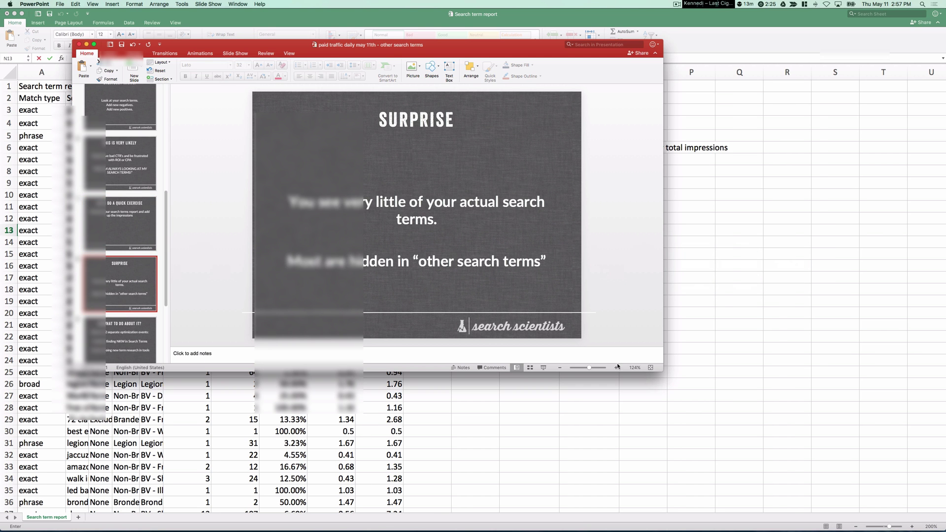
pyautogui.moveTo(663, 370); pyautogui.dragTo(791, 423)
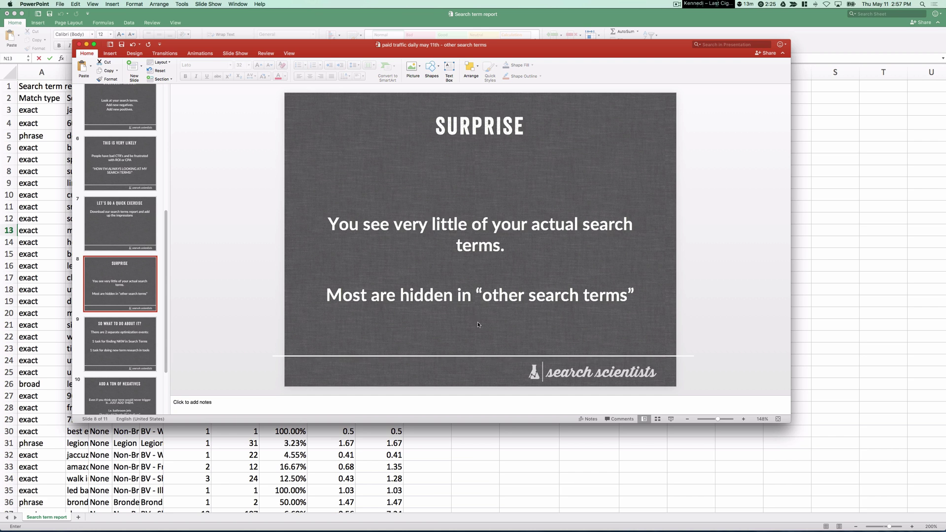
pyautogui.tripleClick(521, 215)
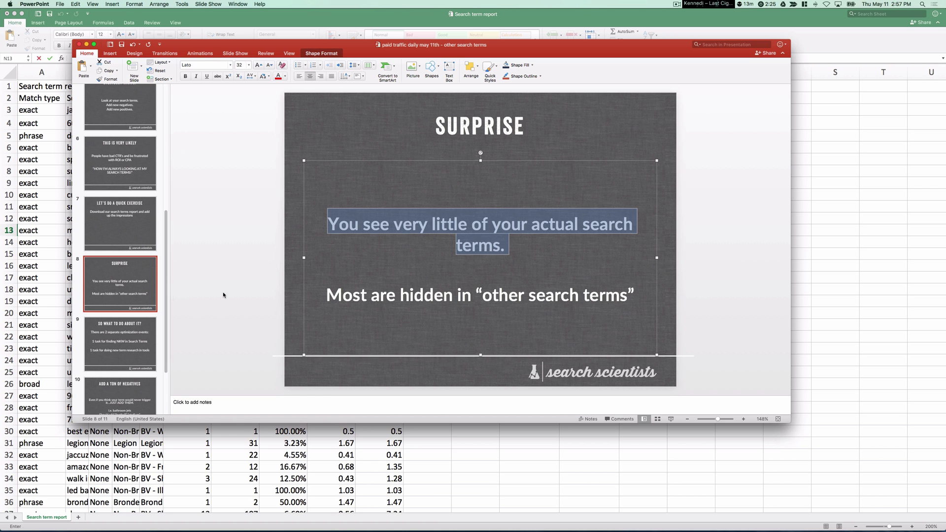
# Show the "So what to do about it?" slide and highlight its intro line and first task line for reading.
pyautogui.scroll(-3, 127, 309)
pyautogui.click(123, 267)
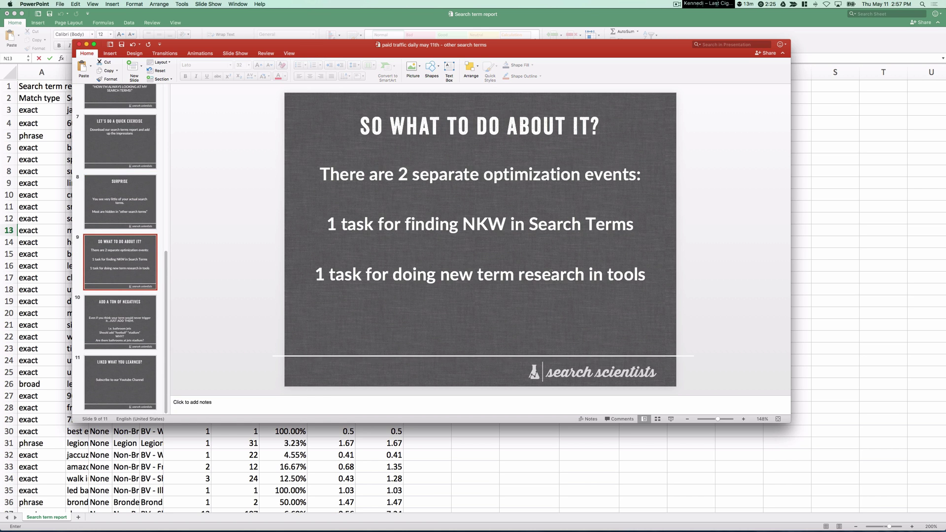
pyautogui.tripleClick(524, 182)
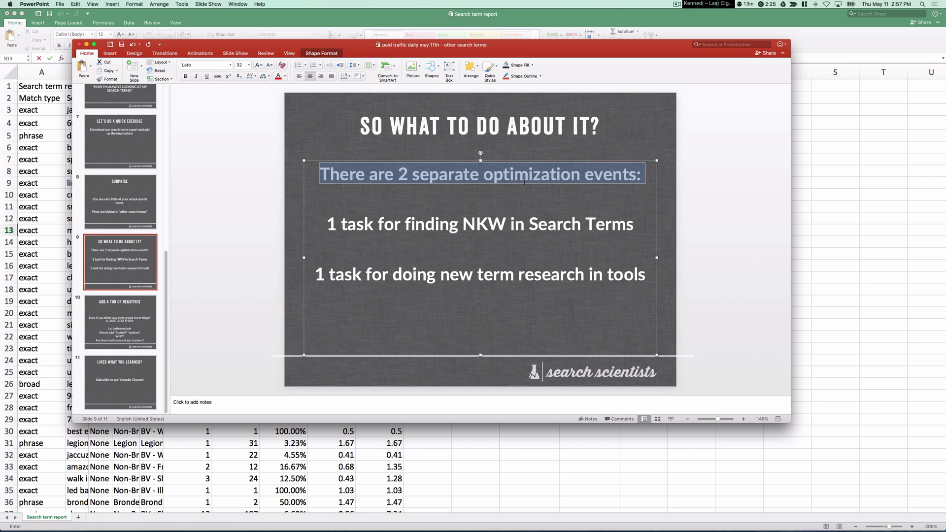
pyautogui.tripleClick(505, 225)
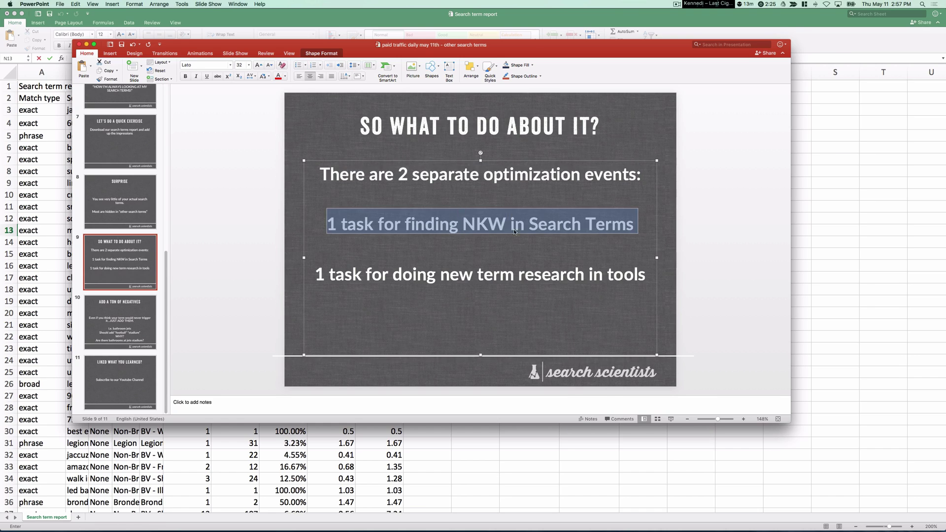
# Check the search term rows in Excel and return to PowerPoint to highlight the line about new term research in tools.
pyautogui.press('super+Tab')
pyautogui.scroll(-4, 178, 310)
pyautogui.scroll(-5, 178, 311)
pyautogui.scroll(5, 429, 296)
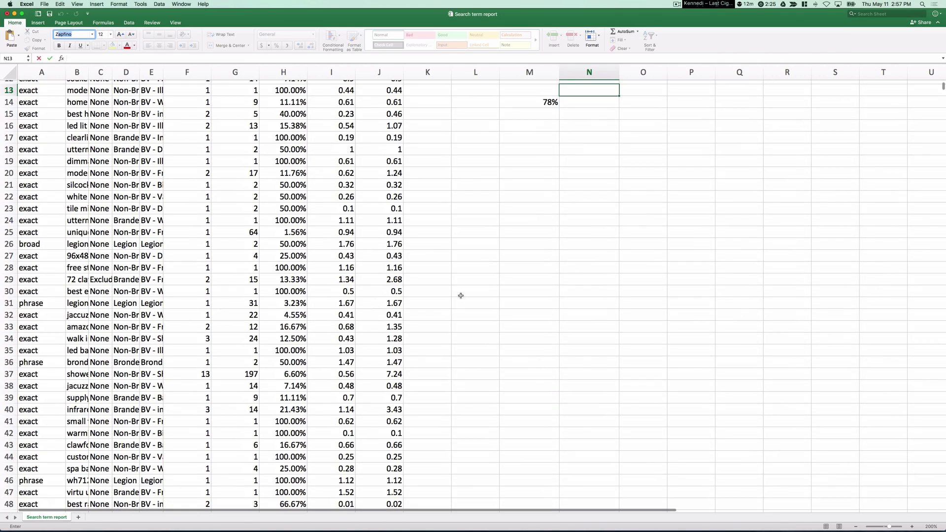
pyautogui.write('z')
pyautogui.press('super+Tab')
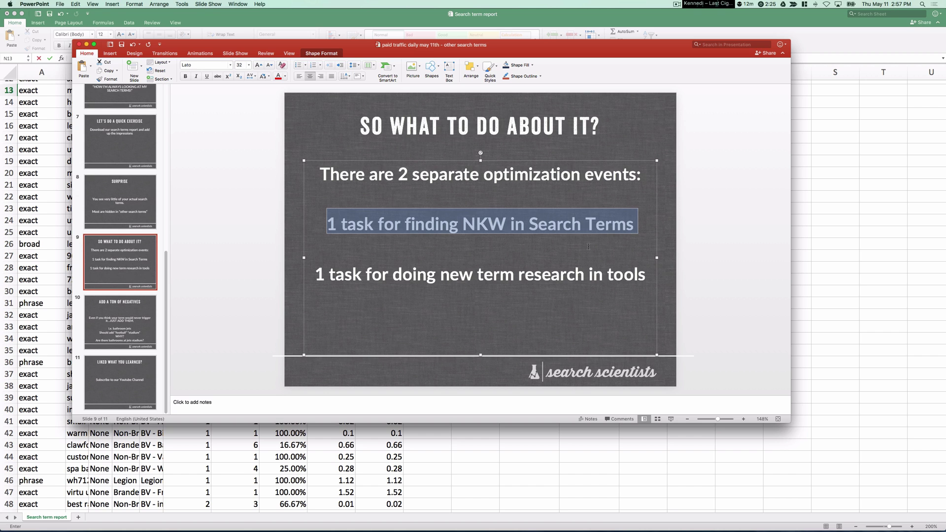
pyautogui.tripleClick(446, 284)
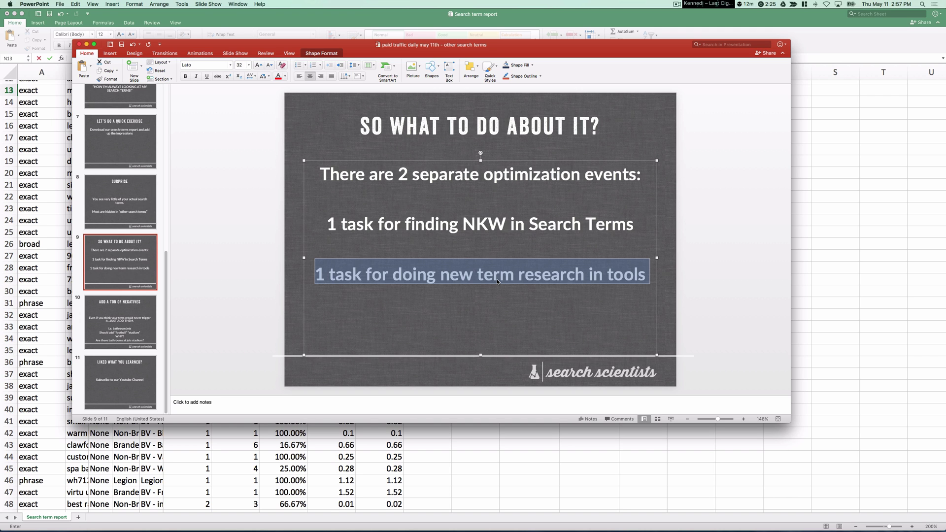
# Show the "Add a ton of negatives" slide and read through its advice and bathroom jets example by highlighting the lines.
pyautogui.scroll(-1, 444, 228)
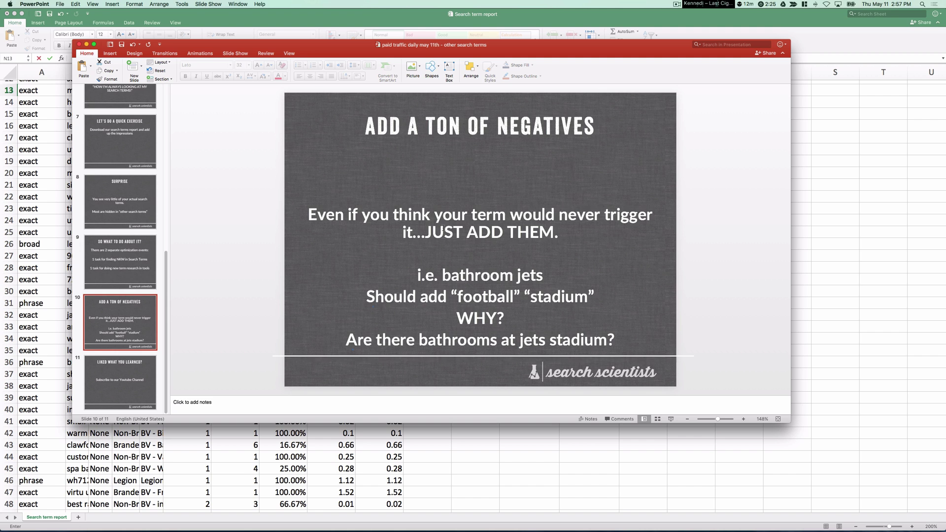
pyautogui.tripleClick(412, 209)
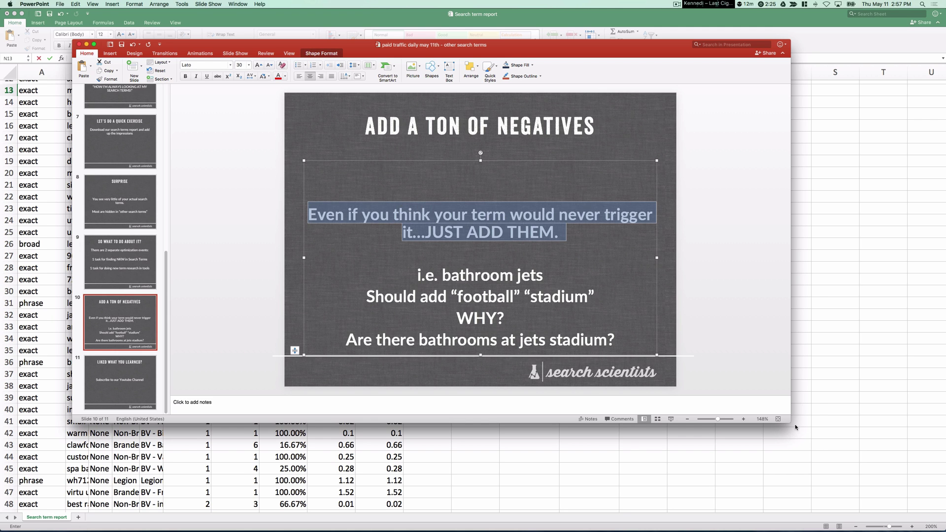
pyautogui.click(460, 283)
pyautogui.tripleClick(457, 276)
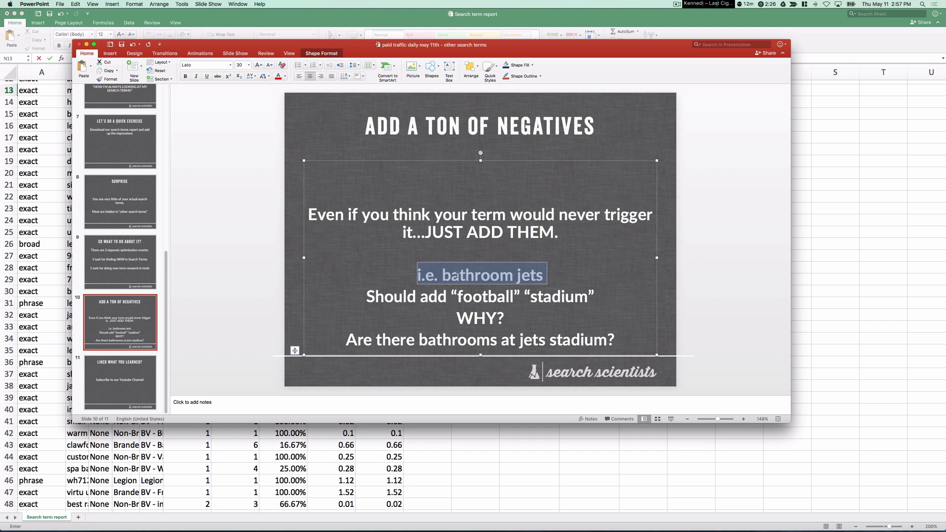
pyautogui.click(383, 295)
pyautogui.moveTo(366, 296); pyautogui.dragTo(499, 297)
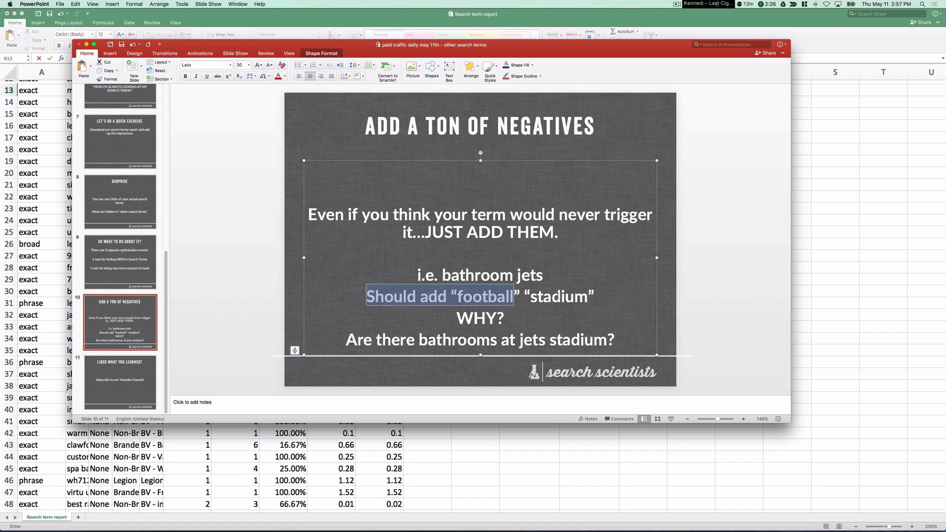
pyautogui.doubleClick(557, 297)
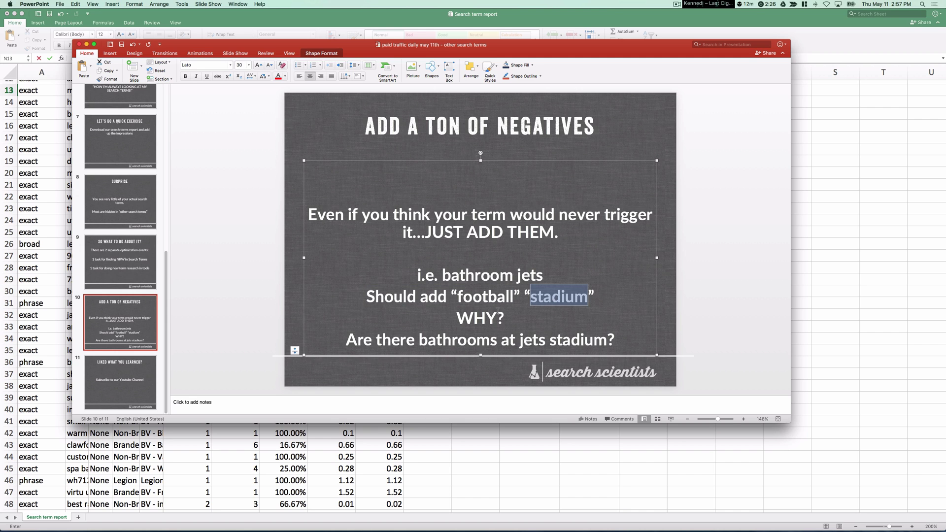
pyautogui.click(415, 339)
pyautogui.moveTo(345, 340); pyautogui.dragTo(375, 343)
pyautogui.click(629, 340)
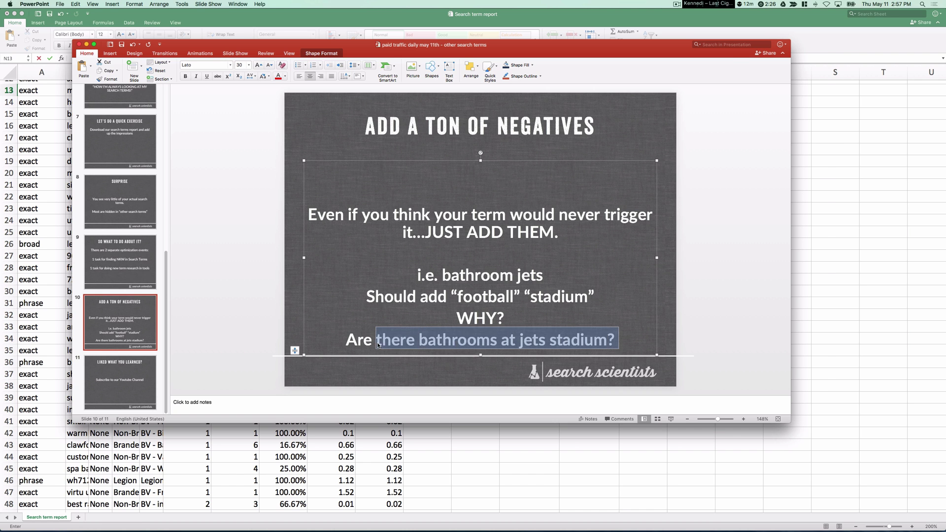
pyautogui.press('super+Tab')
pyautogui.click(447, 157)
pyautogui.press('super+Tab')
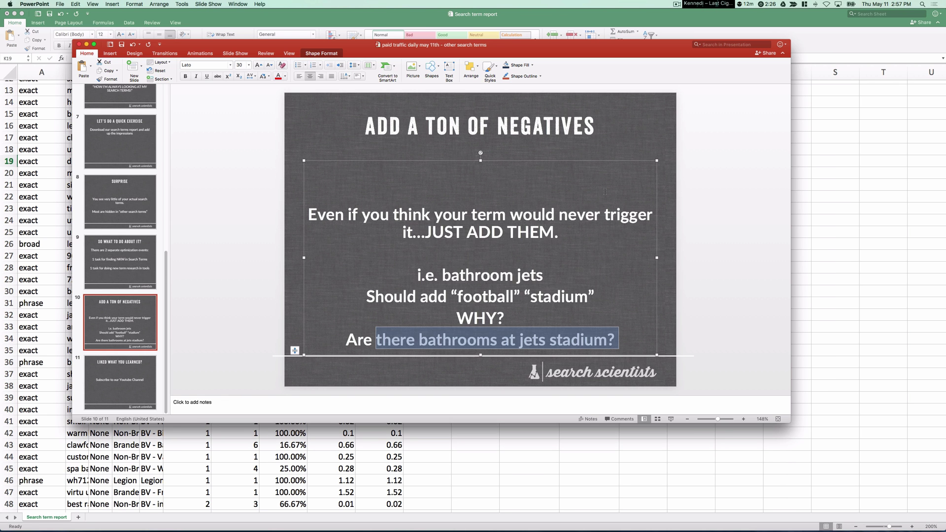
pyautogui.press('super+Tab')
pyautogui.click(251, 266)
pyautogui.press('super+Tab')
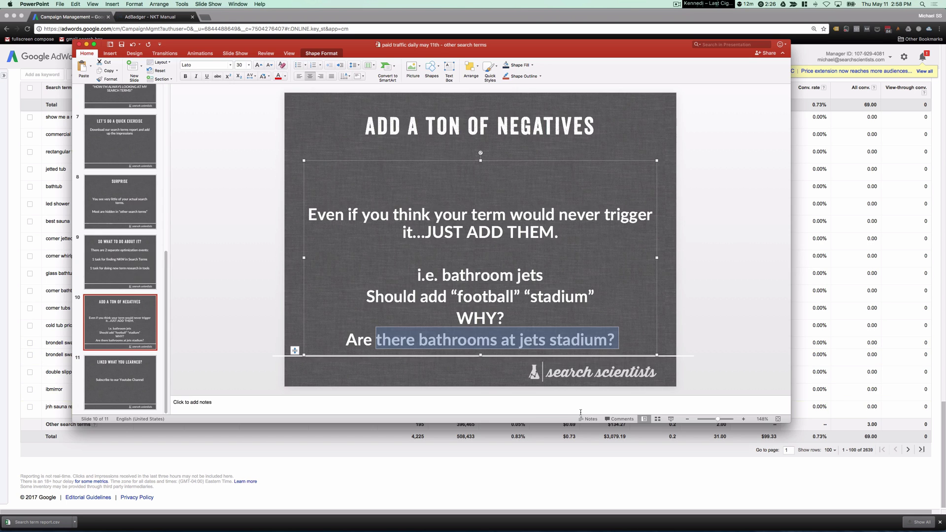
# Switch to Excel and review the known, total and unknown impression figures and the percentage in column M.
pyautogui.press('super+Tab')
pyautogui.scroll(5, 454, 179)
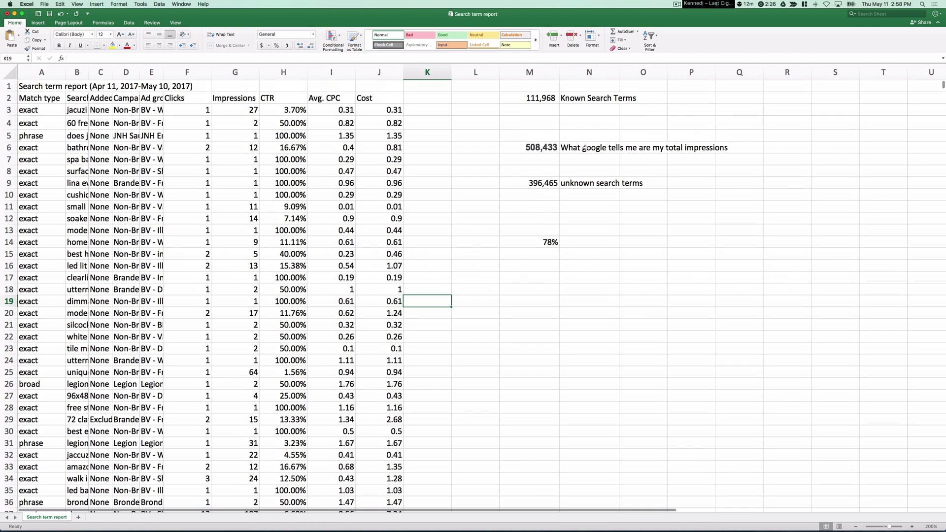
pyautogui.click(534, 114)
pyautogui.moveTo(533, 114); pyautogui.dragTo(530, 242)
pyautogui.click(489, 97)
pyautogui.moveTo(490, 103); pyautogui.dragTo(463, 81)
pyautogui.click(648, 242)
pyautogui.click(467, 73)
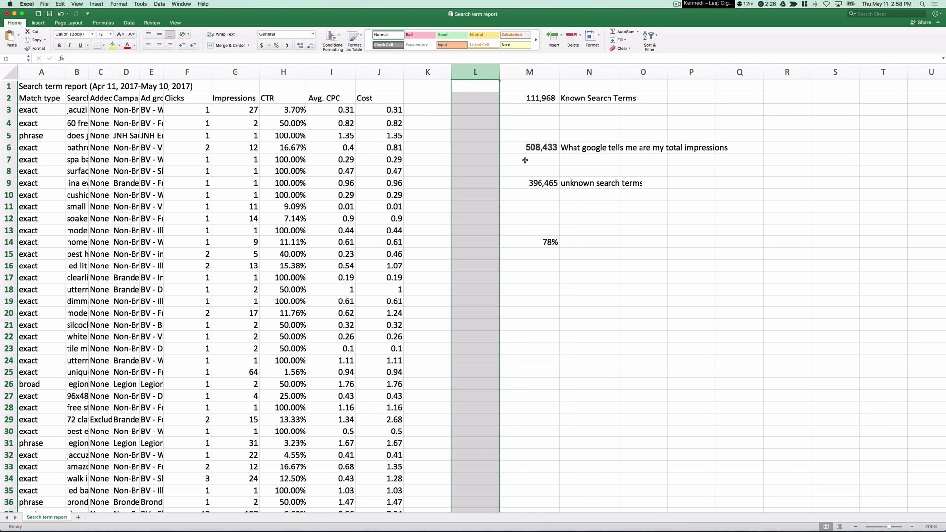
pyautogui.click(646, 230)
# Switch to PowerPoint and show the closing "Liked what you learned?" slide.
pyautogui.press('super+Tab')
pyautogui.press('super+Tab')
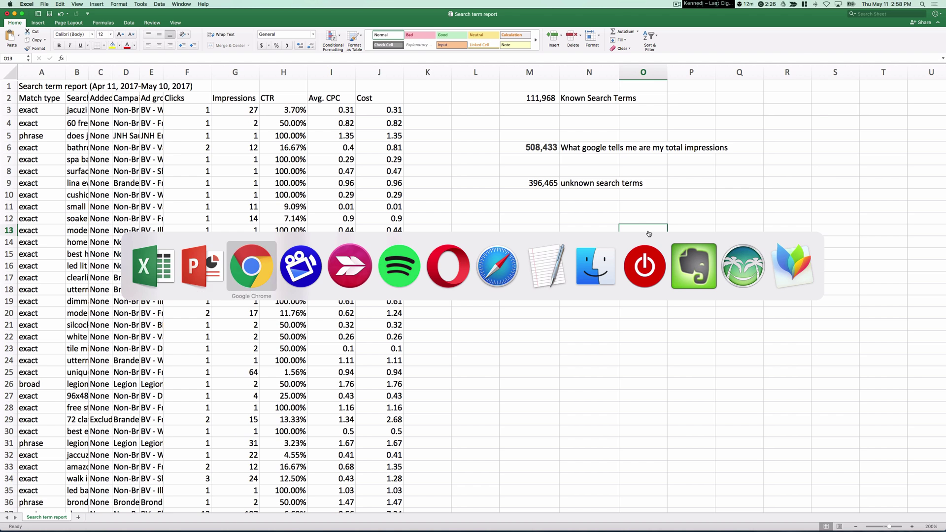
pyautogui.click(201, 268)
pyautogui.click(112, 375)
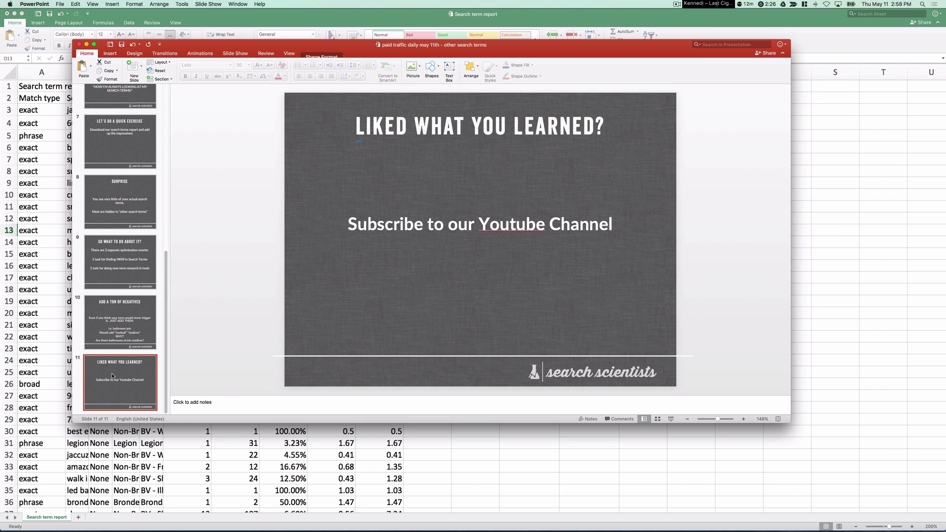